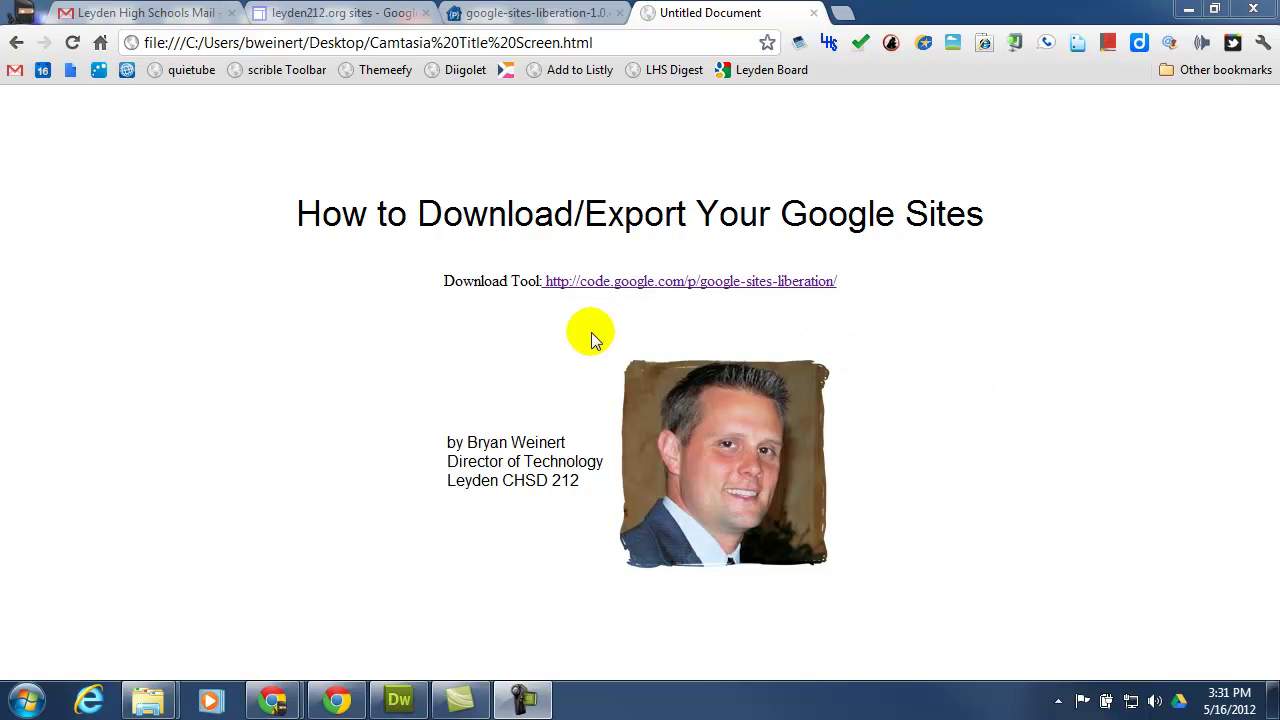
Download google-sites-liberation-1.0.4.jar from the project's Google Code downloads list and save it to the Desktop.
{"action": "left_click", "coordinate": [488, 14]}
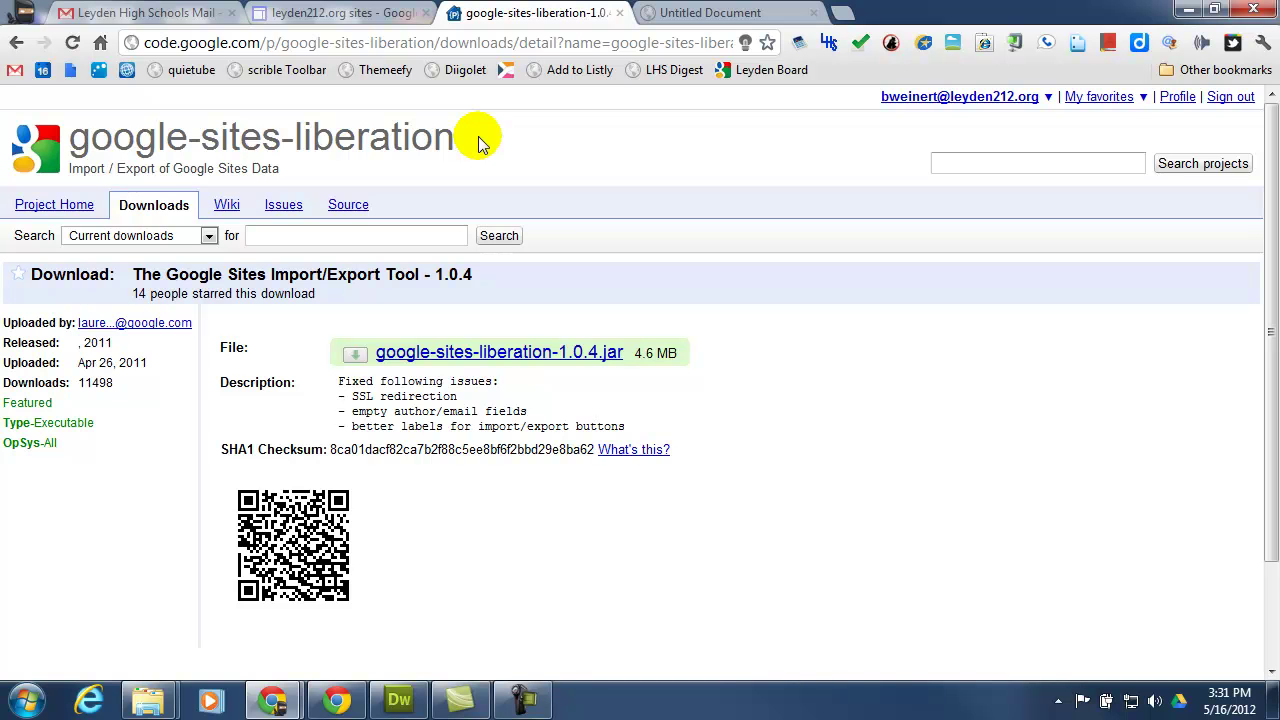
{"action": "left_click", "coordinate": [52, 205]}
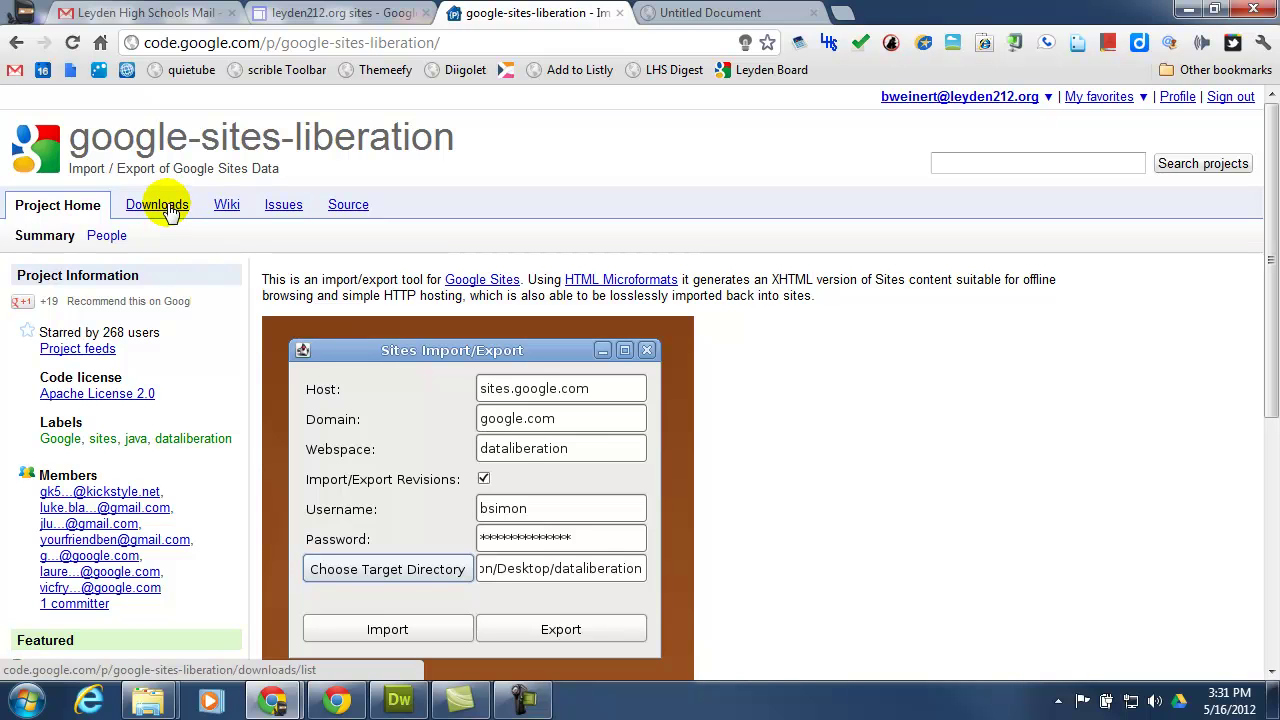
{"action": "left_click", "coordinate": [166, 207]}
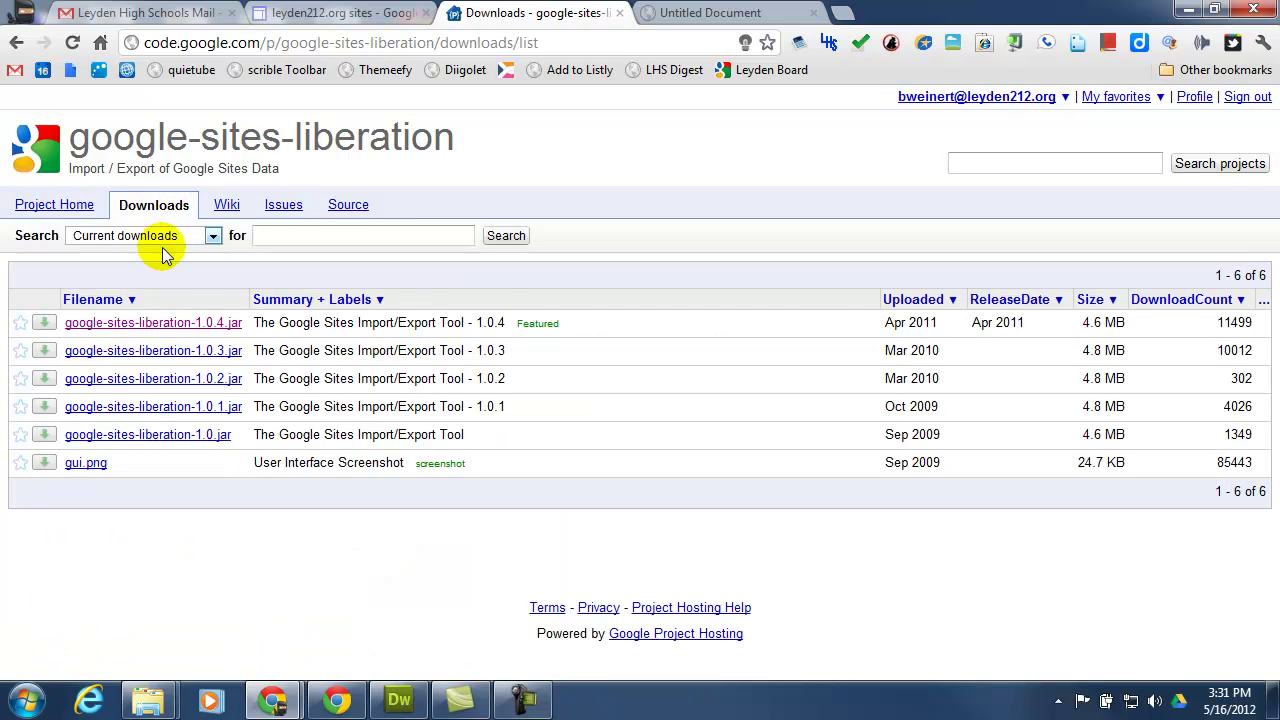
{"action": "left_click", "coordinate": [158, 323]}
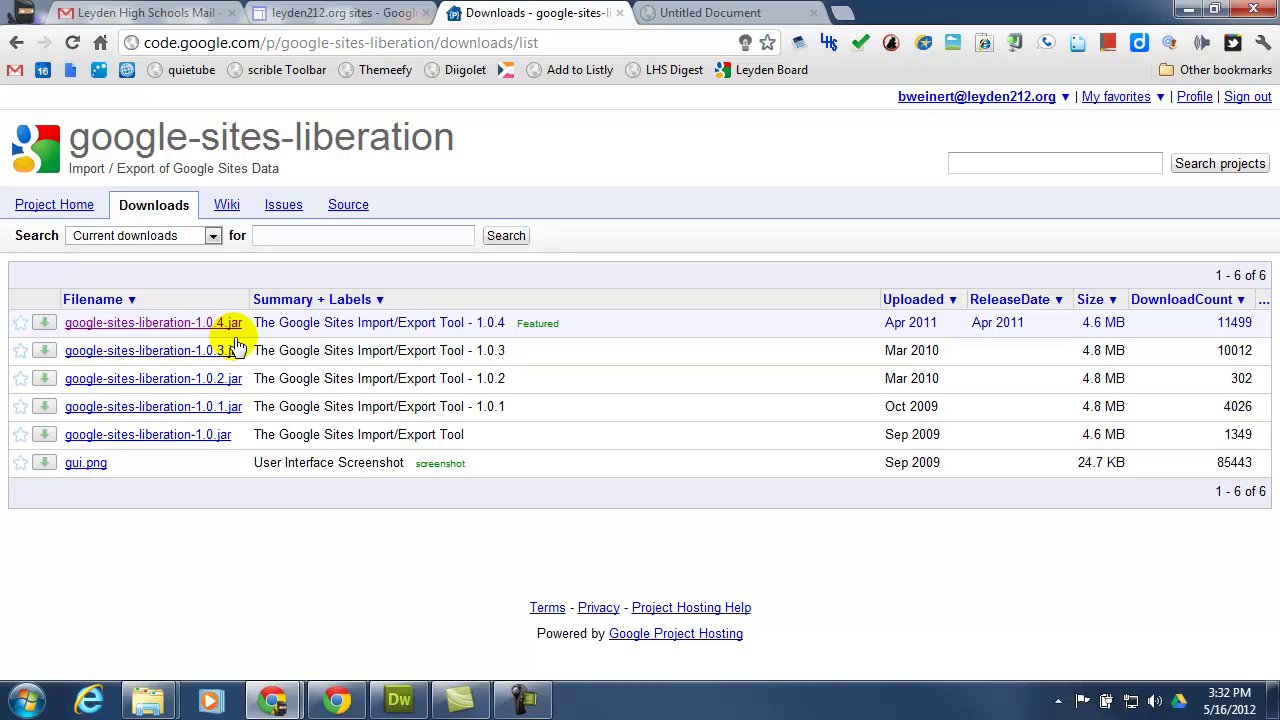
{"action": "left_click", "coordinate": [220, 325]}
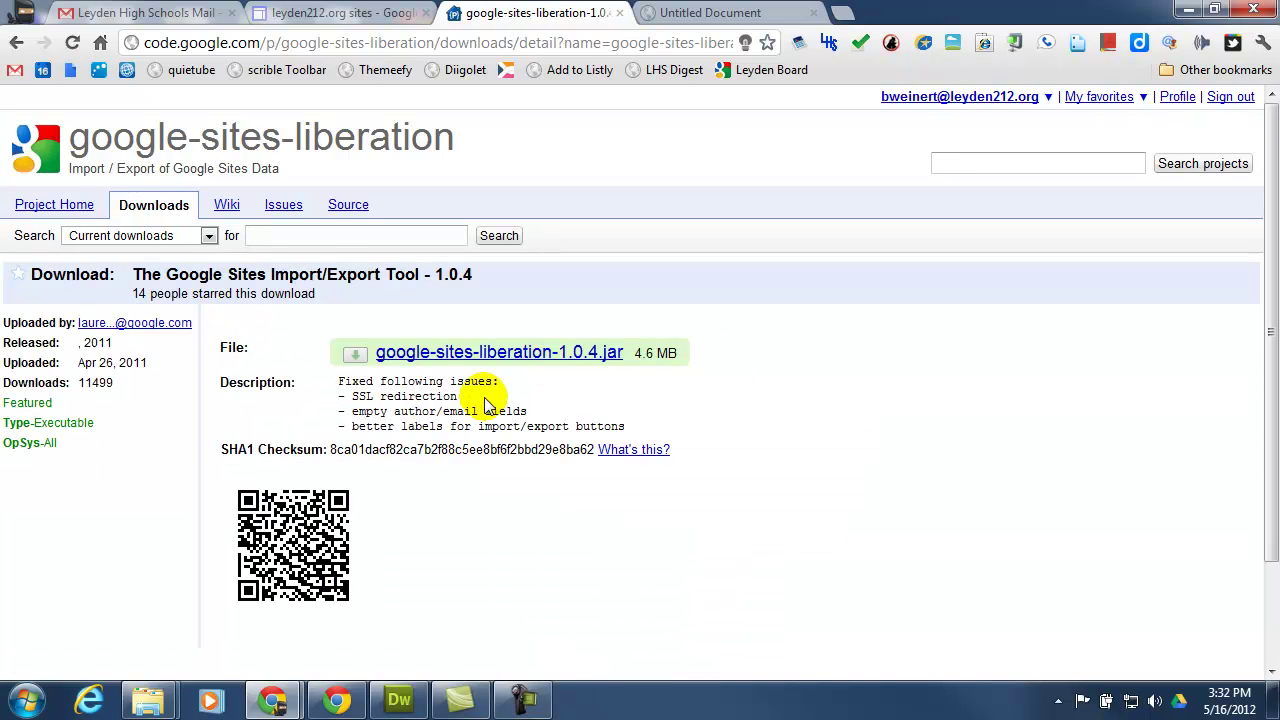
{"action": "left_click", "coordinate": [524, 356]}
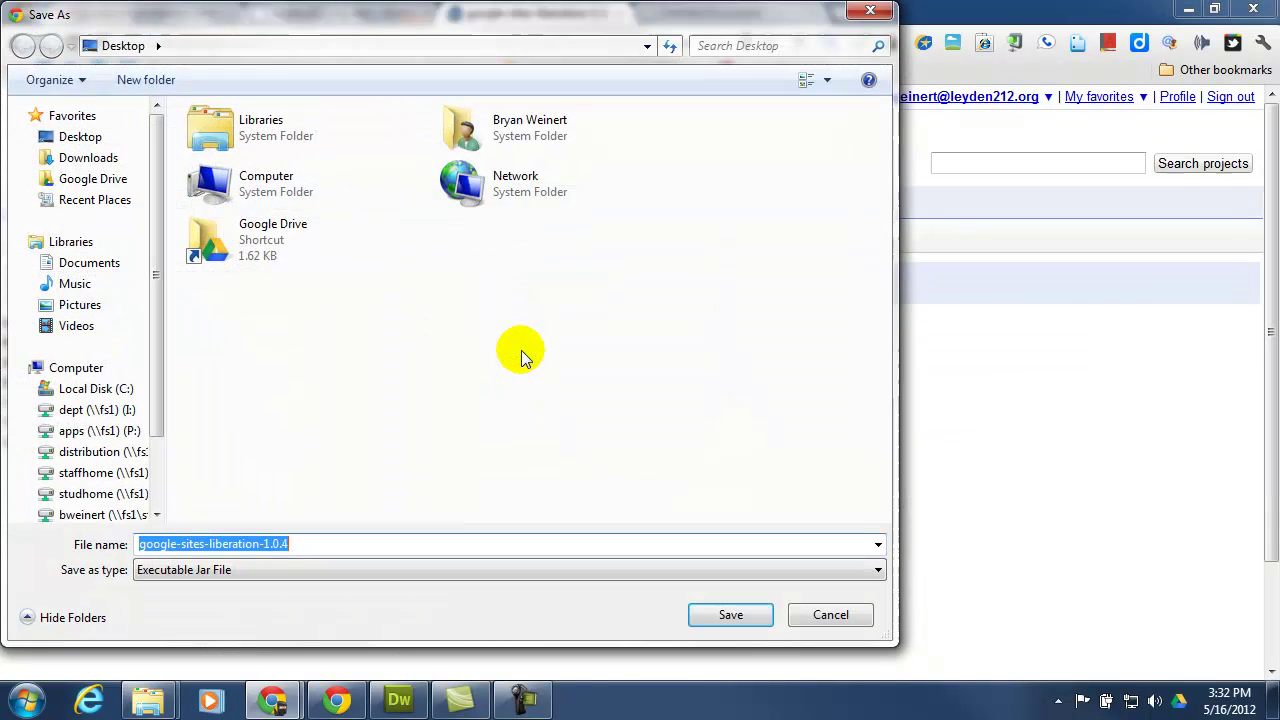
{"action": "left_click", "coordinate": [68, 138]}
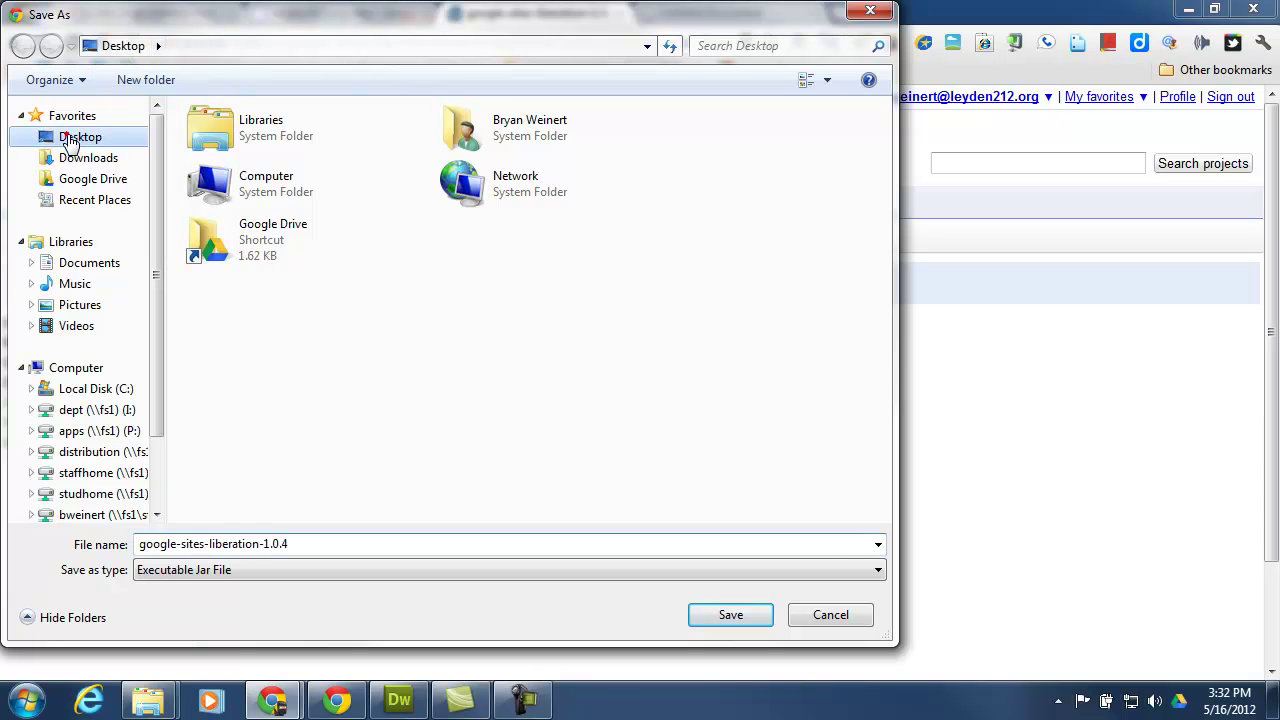
{"action": "left_click", "coordinate": [741, 619]}
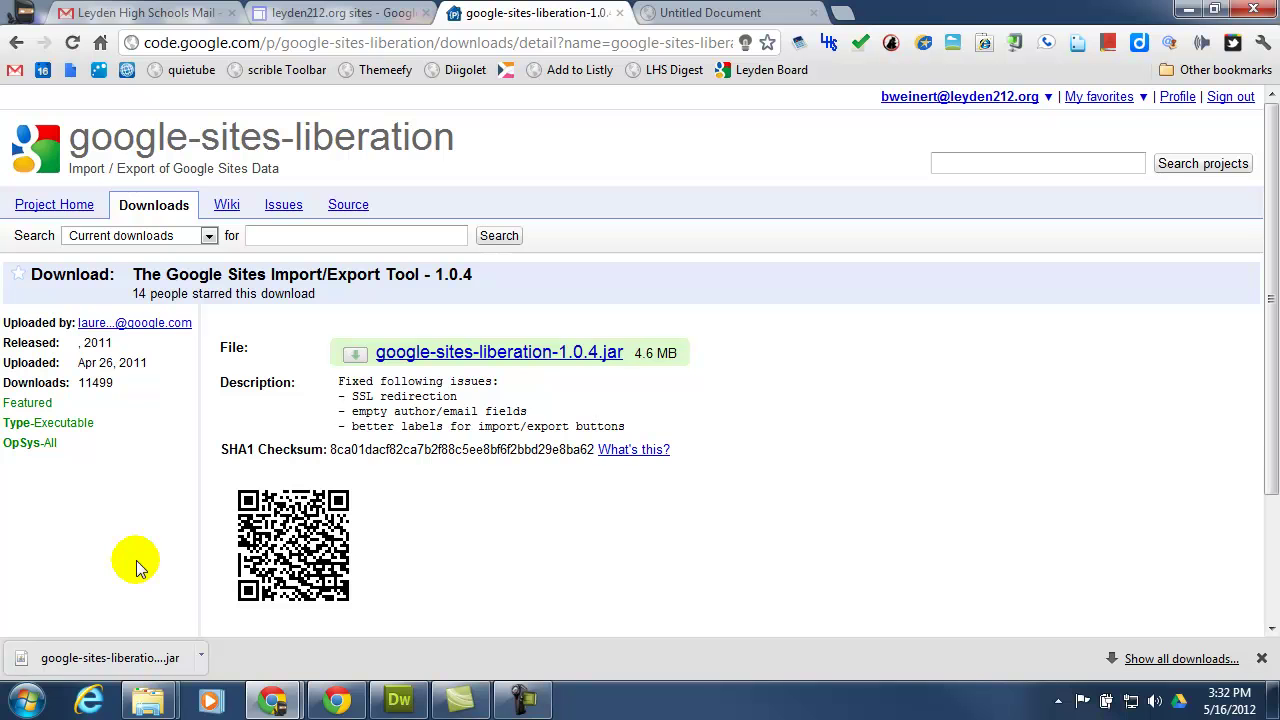
Launch the downloaded jar, centre its window, and enter leyden212.org as the Domain.
{"action": "left_click", "coordinate": [145, 658]}
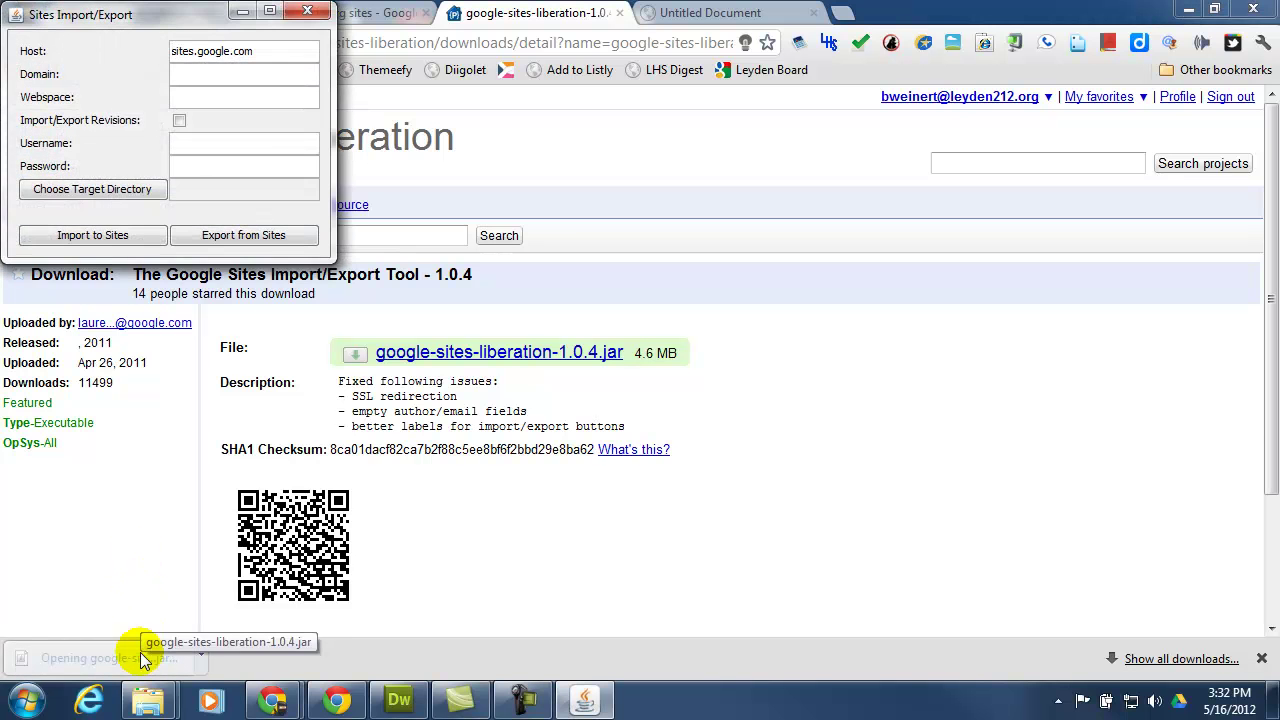
{"action": "left_click_drag", "start_coordinate": [133, 16], "coordinate": [410, 110]}
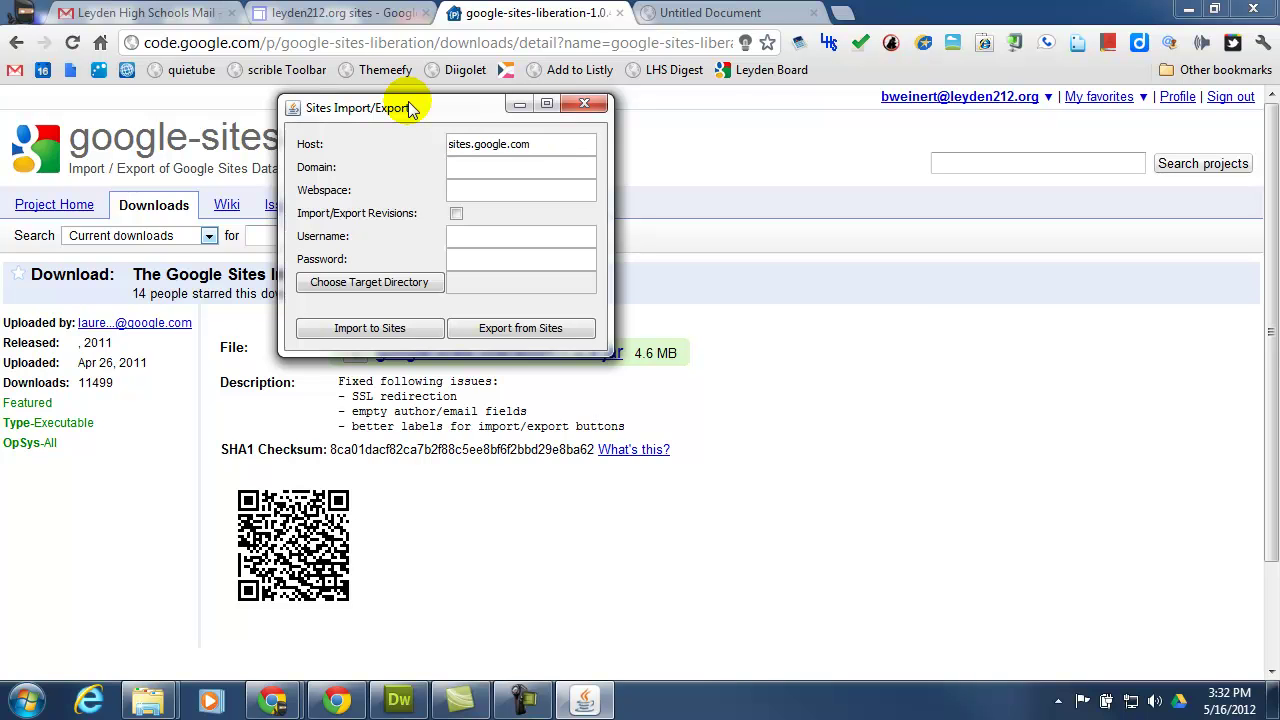
{"action": "left_click", "coordinate": [487, 170]}
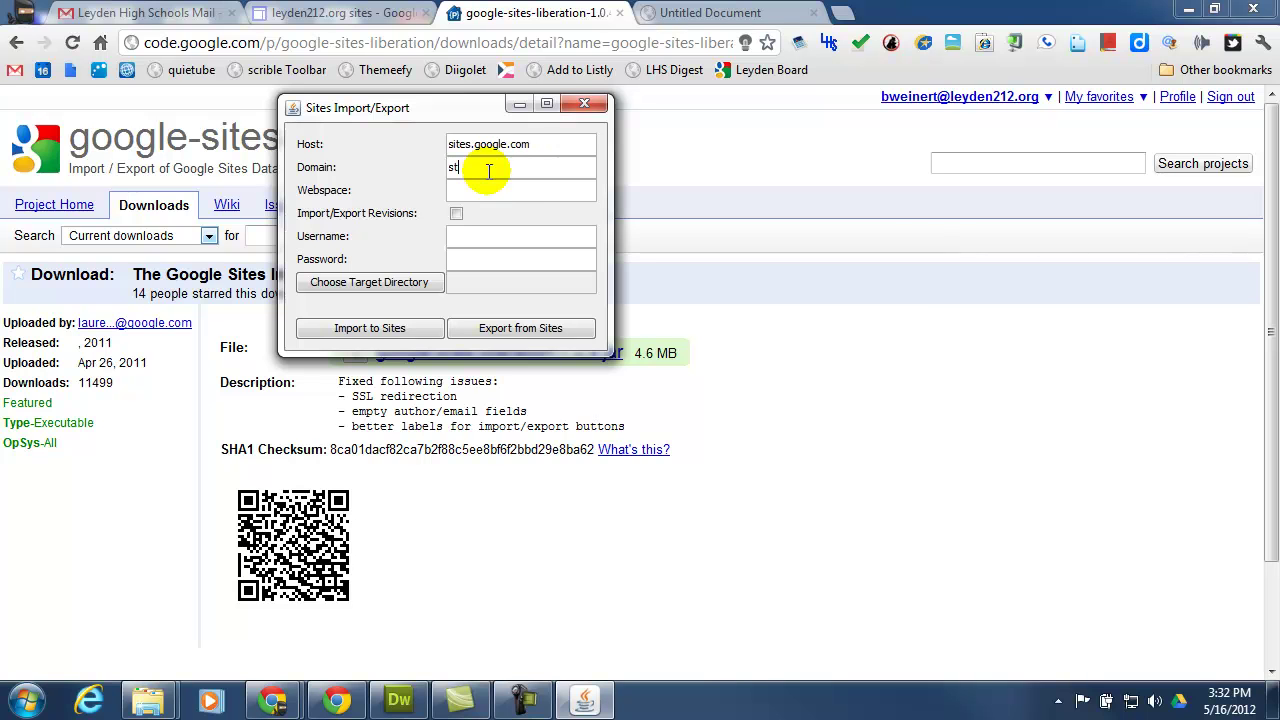
{"action": "type", "text": "udent.leyden"}
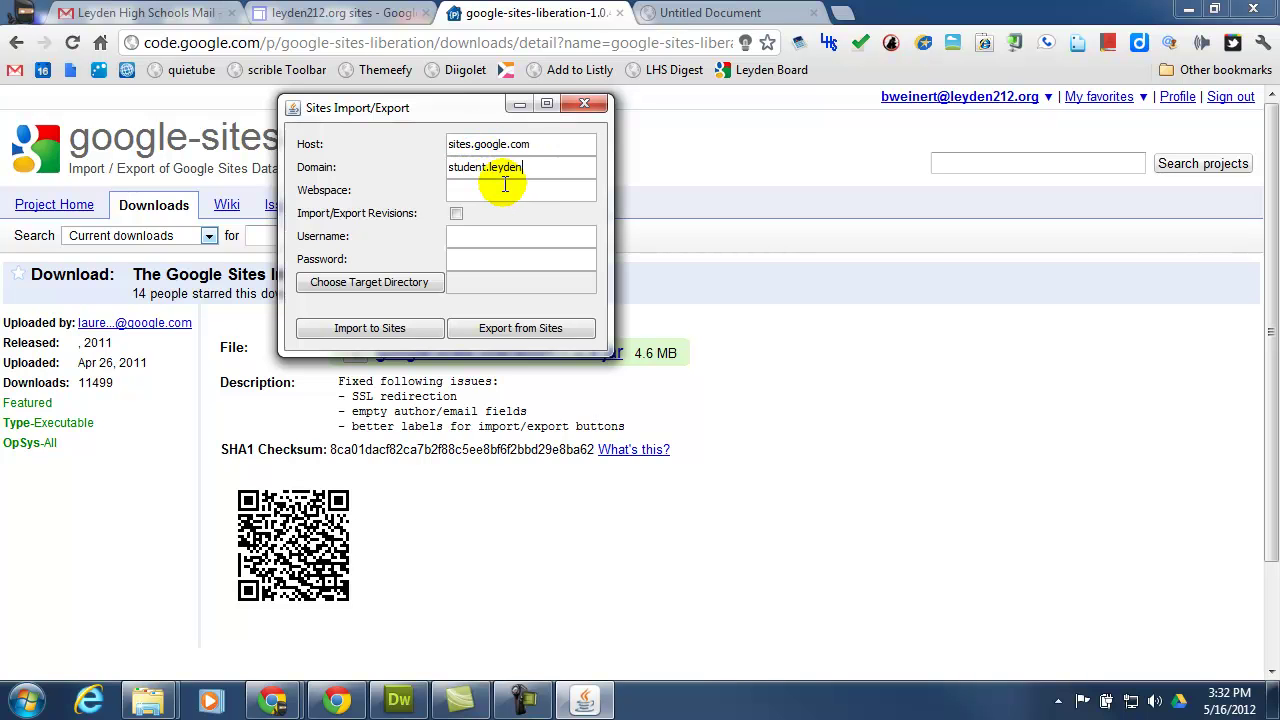
{"action": "type", "text": "212.org"}
{"action": "left_click", "coordinate": [487, 167]}
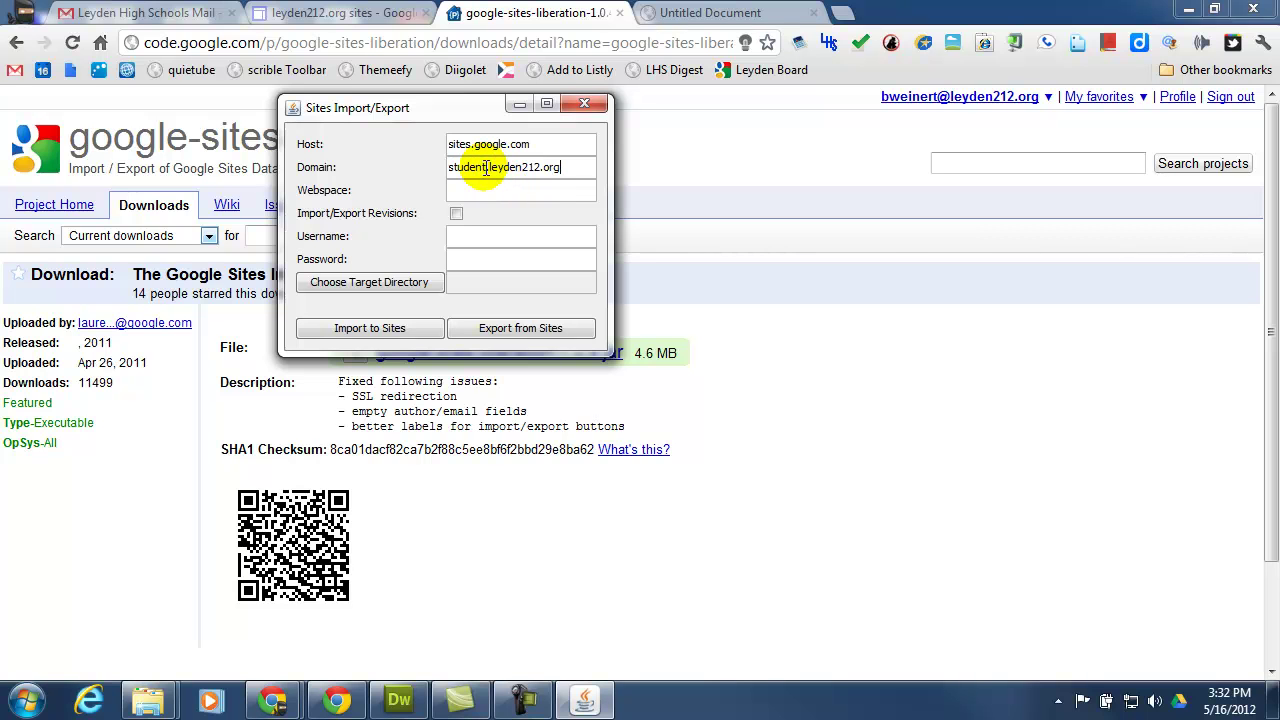
{"action": "key", "text": "BackSpace"}
{"action": "key", "text": "BackSpace"}
{"action": "key", "text": "BackSpace"}
{"action": "key", "text": "BackSpace"}
{"action": "key", "text": "BackSpace"}
{"action": "key", "text": "BackSpace"}
{"action": "key", "text": "BackSpace"}
{"action": "key", "text": "BackSpace"}
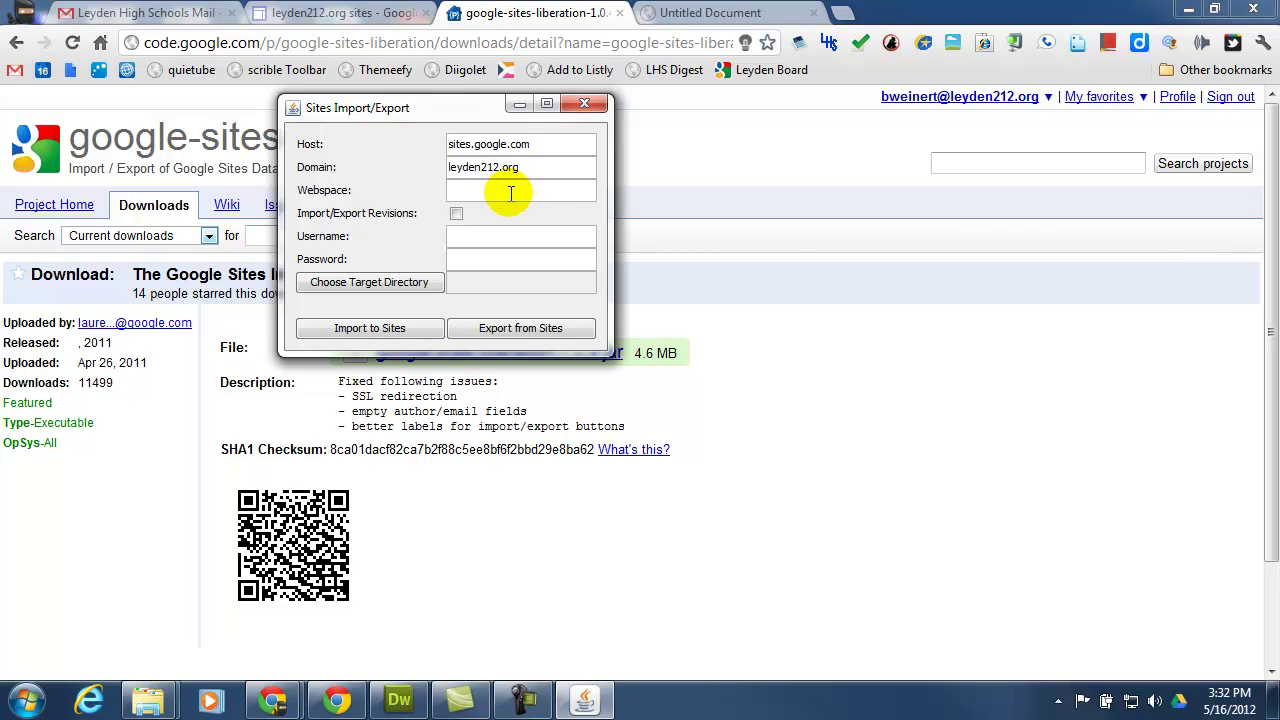
{"action": "left_click", "coordinate": [458, 193]}
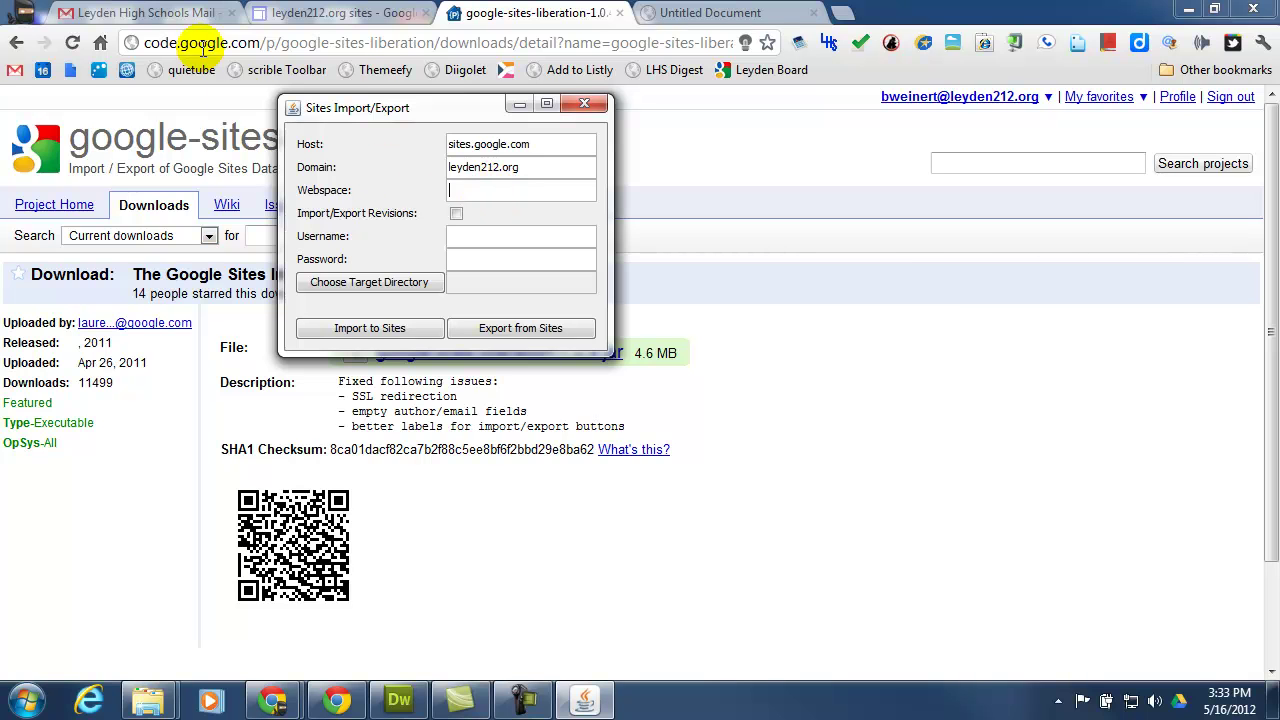
Bring up the list of the school's leyden212.org Google Sites.
{"action": "left_click", "coordinate": [178, 16]}
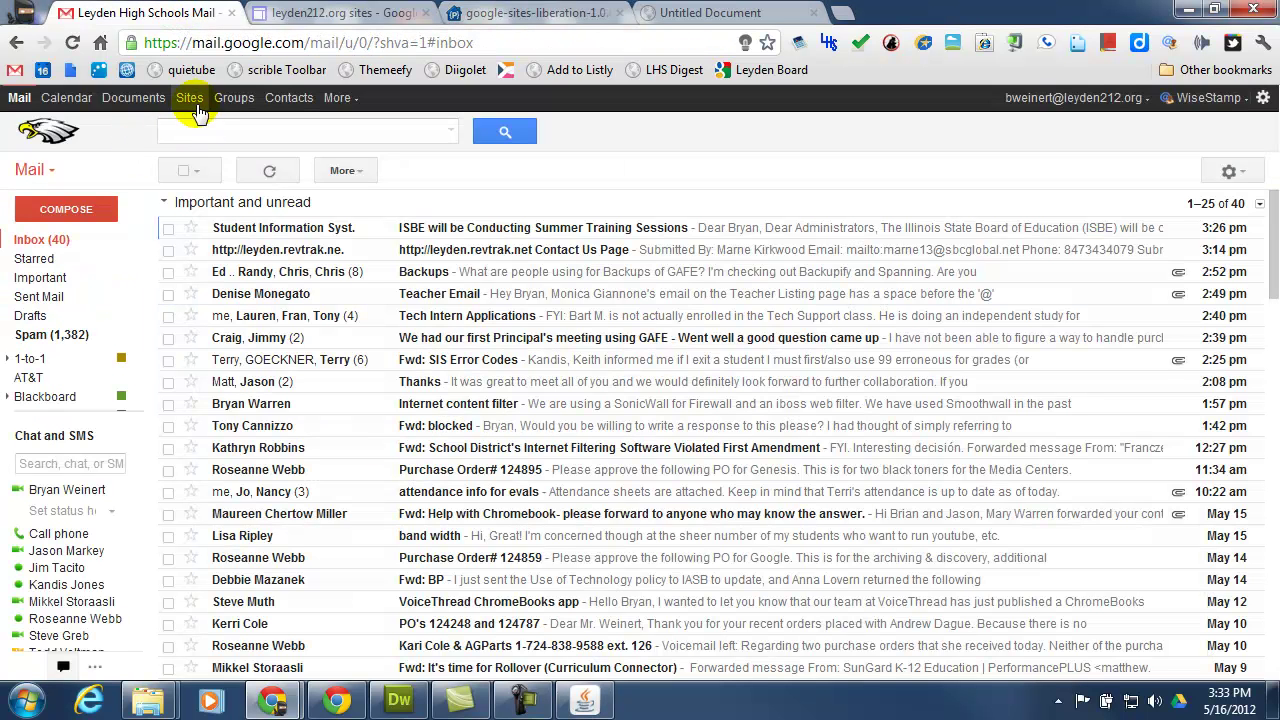
{"action": "left_click", "coordinate": [332, 13]}
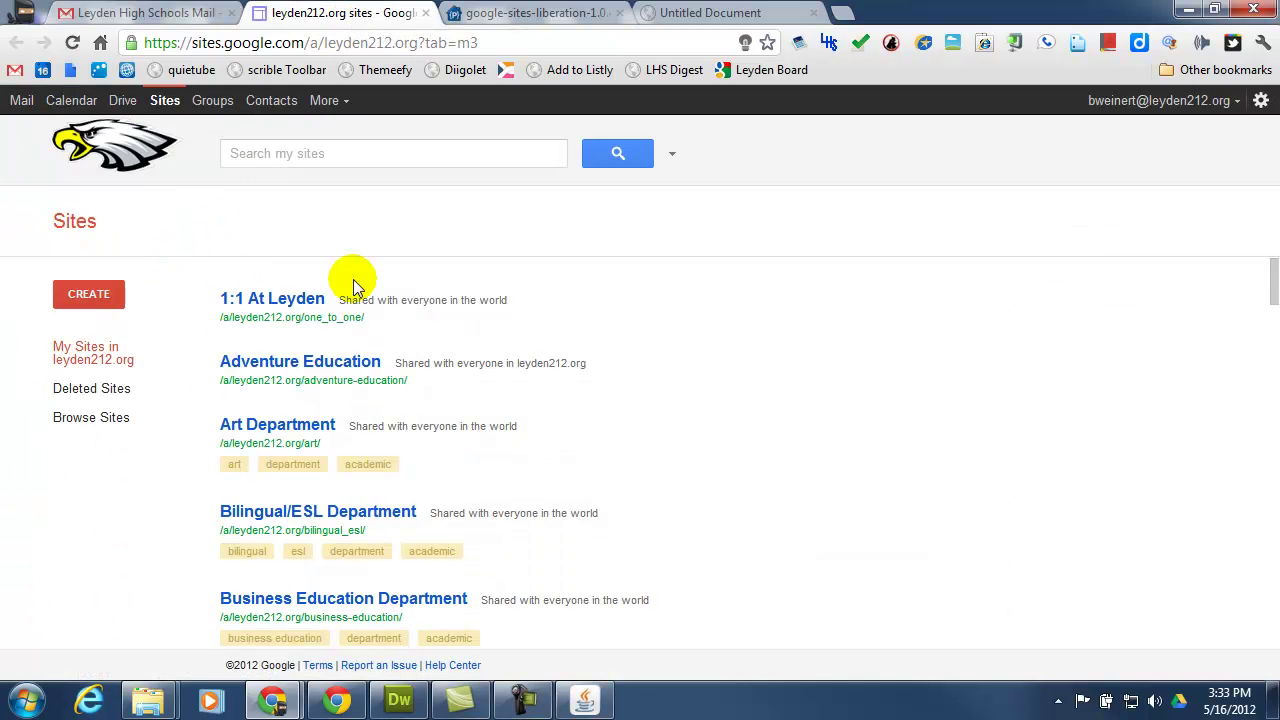
{"action": "scroll", "coordinate": [572, 314], "scroll_direction": "down", "scroll_amount": 1}
{"action": "scroll", "coordinate": [572, 314], "scroll_direction": "up", "scroll_amount": 1}
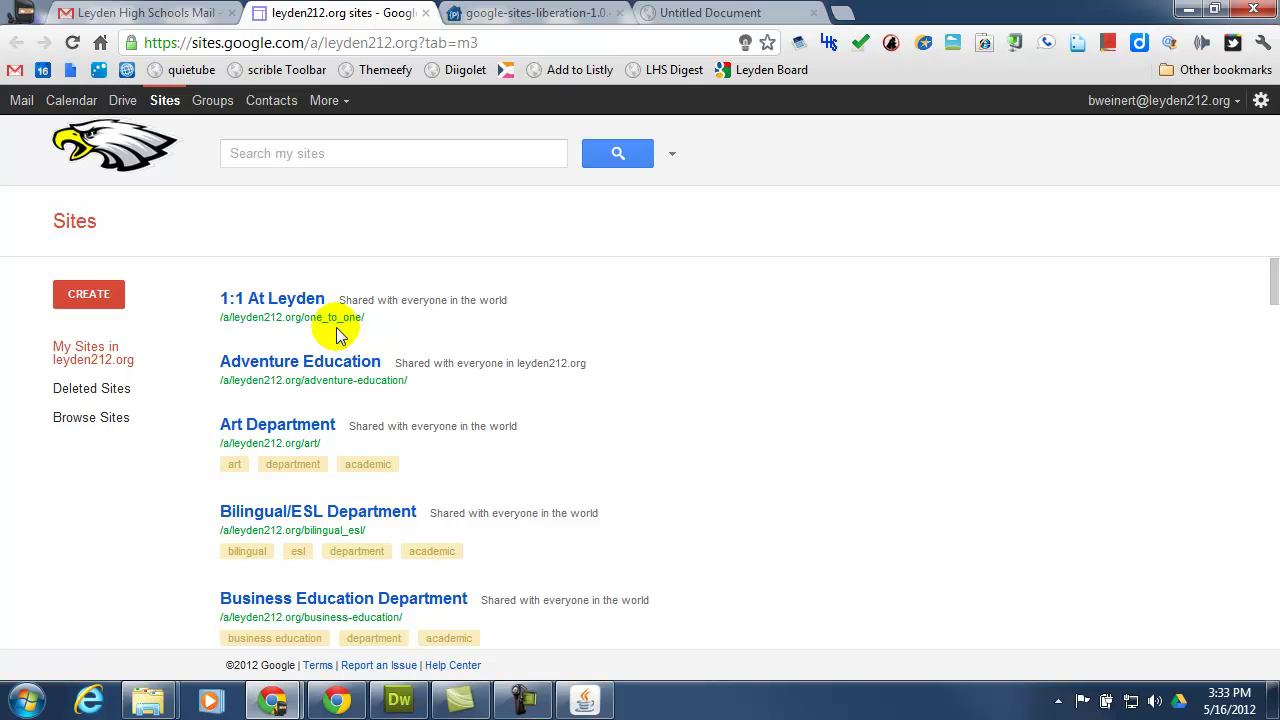
Copy one_to_one from the 1:1 At Leyden site address and return to the Import/Export tool.
{"action": "left_click_drag", "start_coordinate": [303, 317], "coordinate": [368, 328]}
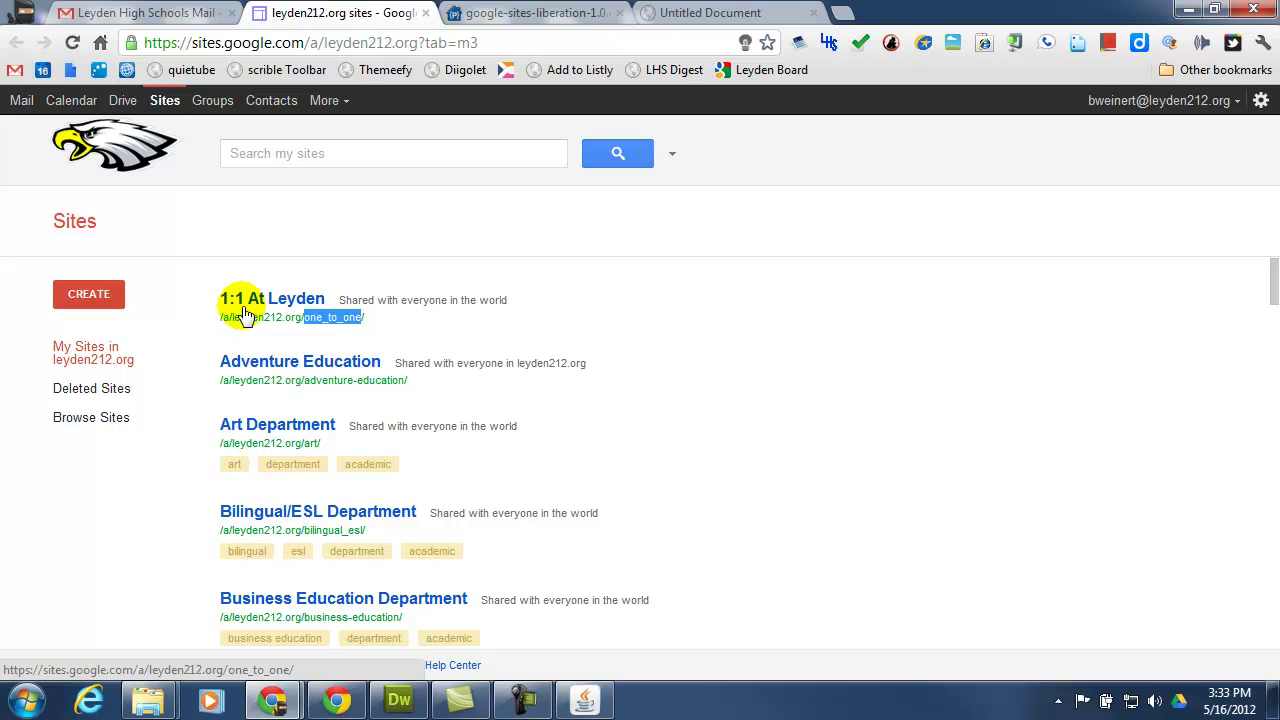
{"action": "double_click", "coordinate": [322, 326]}
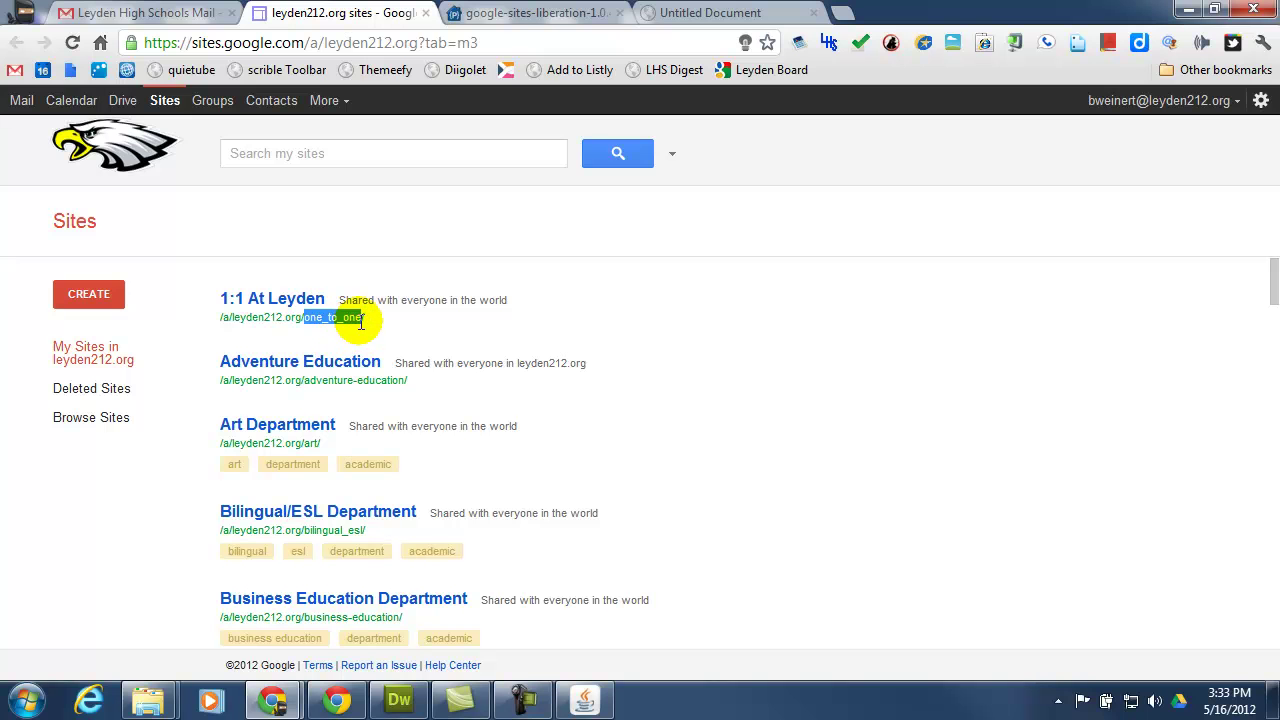
{"action": "right_click", "coordinate": [361, 320]}
{"action": "left_click", "coordinate": [390, 332]}
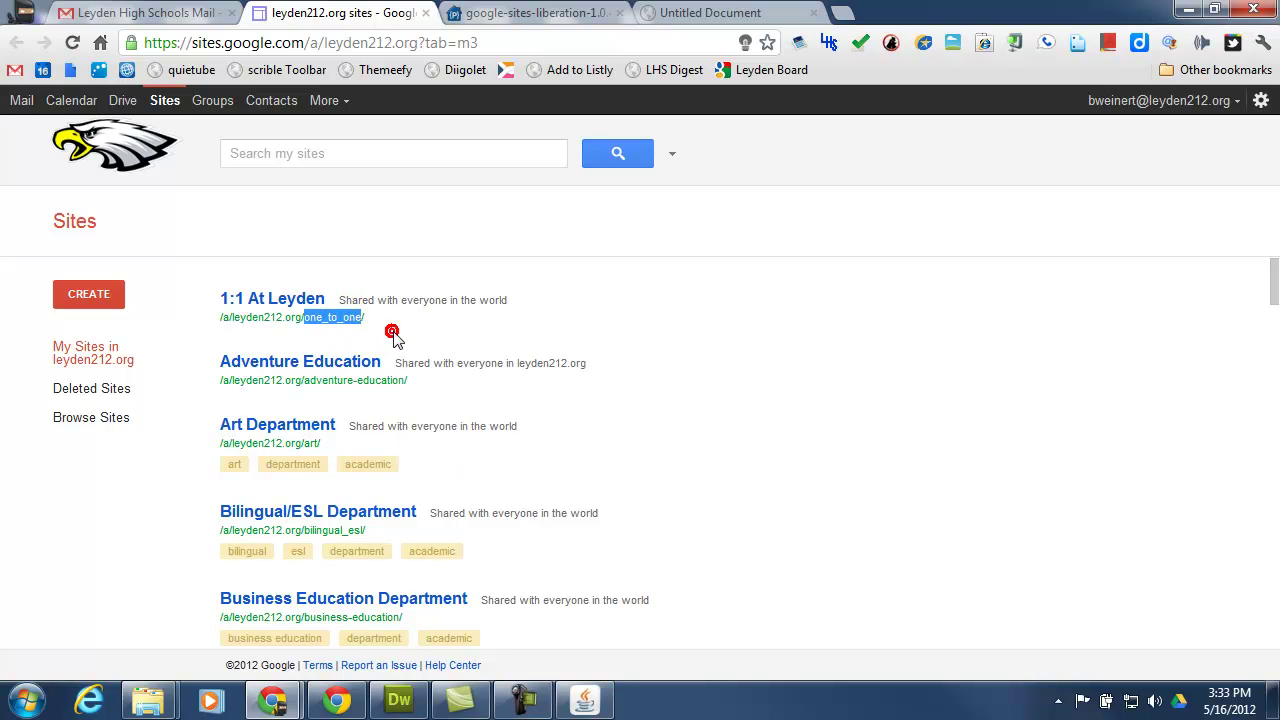
{"action": "left_click", "coordinate": [584, 700]}
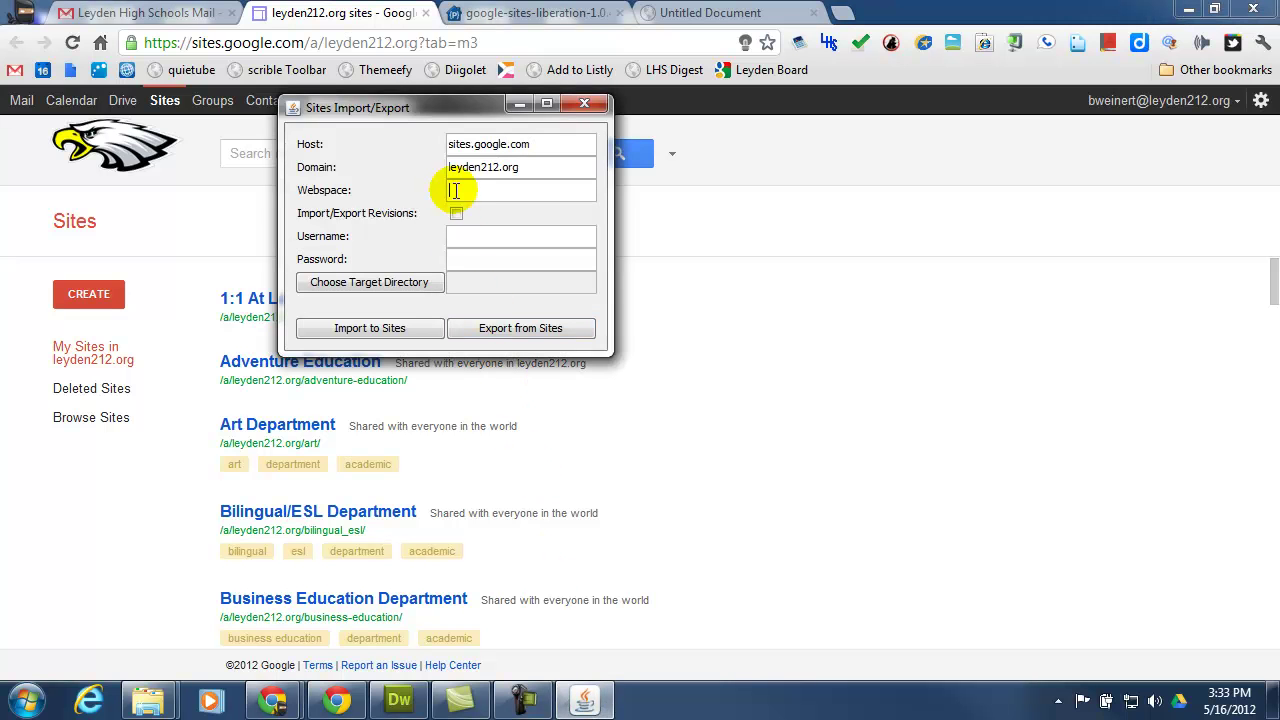
Paste one_to_one as the Webspace, enable revisions, and enter the account username and password.
{"action": "key", "text": "ctrl+v"}
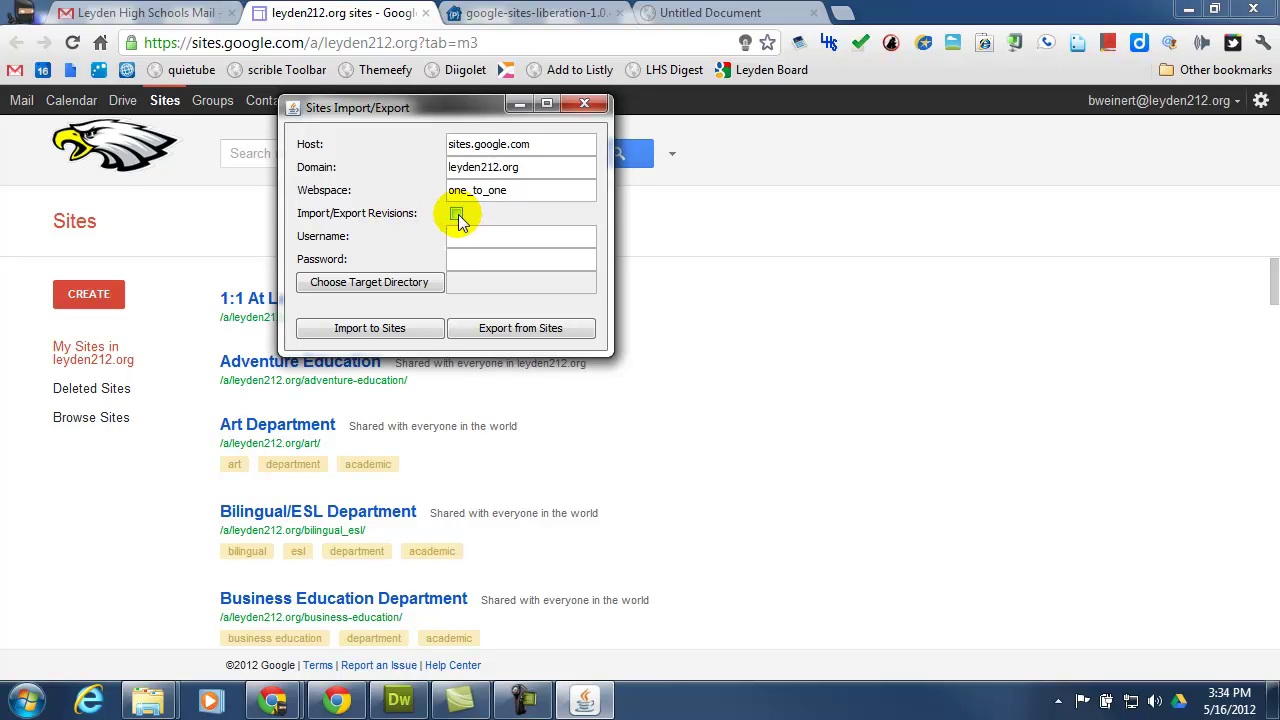
{"action": "left_click", "coordinate": [456, 214]}
{"action": "left_click", "coordinate": [460, 235]}
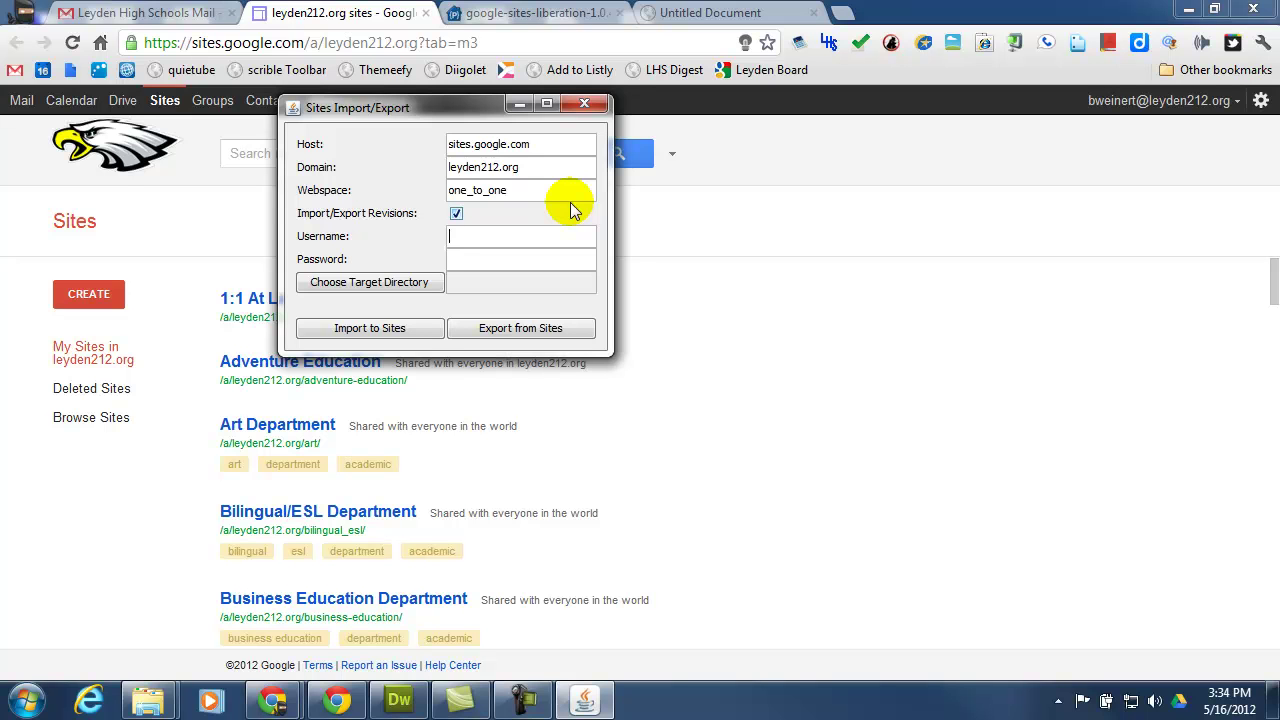
{"action": "key", "text": "Tab"}
{"action": "type", "text": "••••••••"}
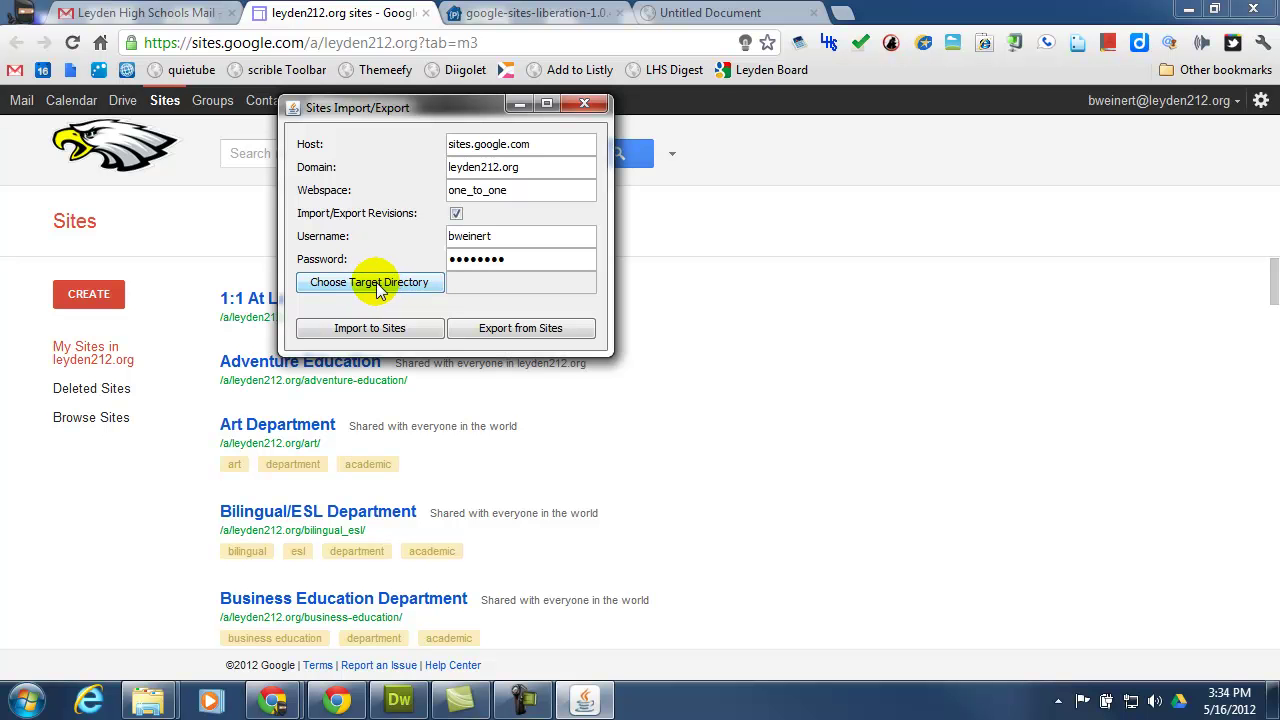
Create a 1-To-1 folder in My Documents and choose it as the export target directory.
{"action": "left_click", "coordinate": [376, 282]}
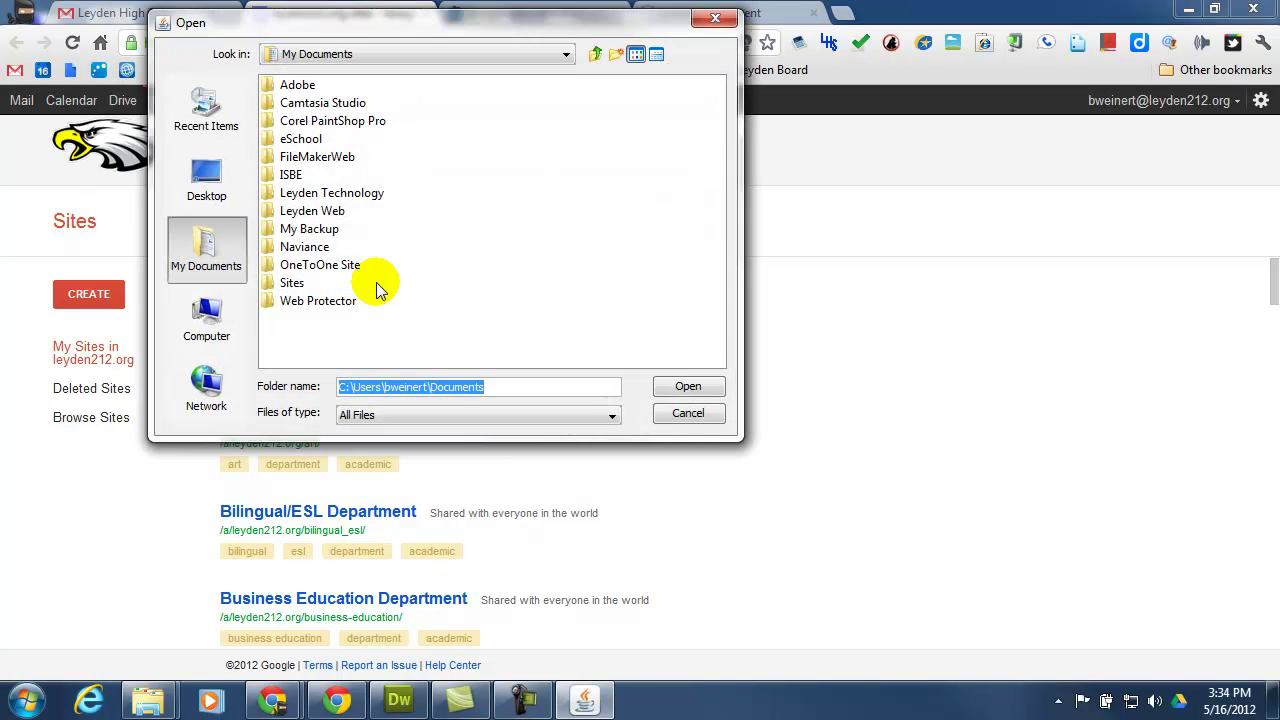
{"action": "left_click", "coordinate": [204, 250]}
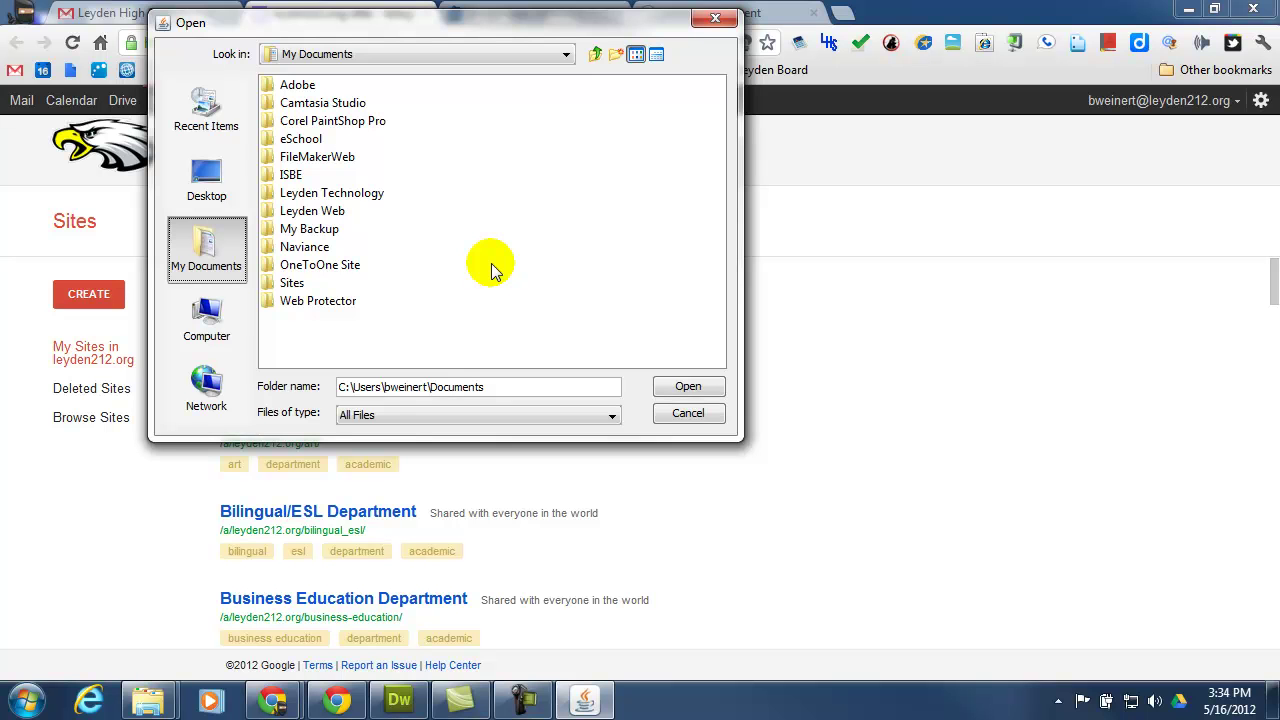
{"action": "left_click", "coordinate": [617, 55]}
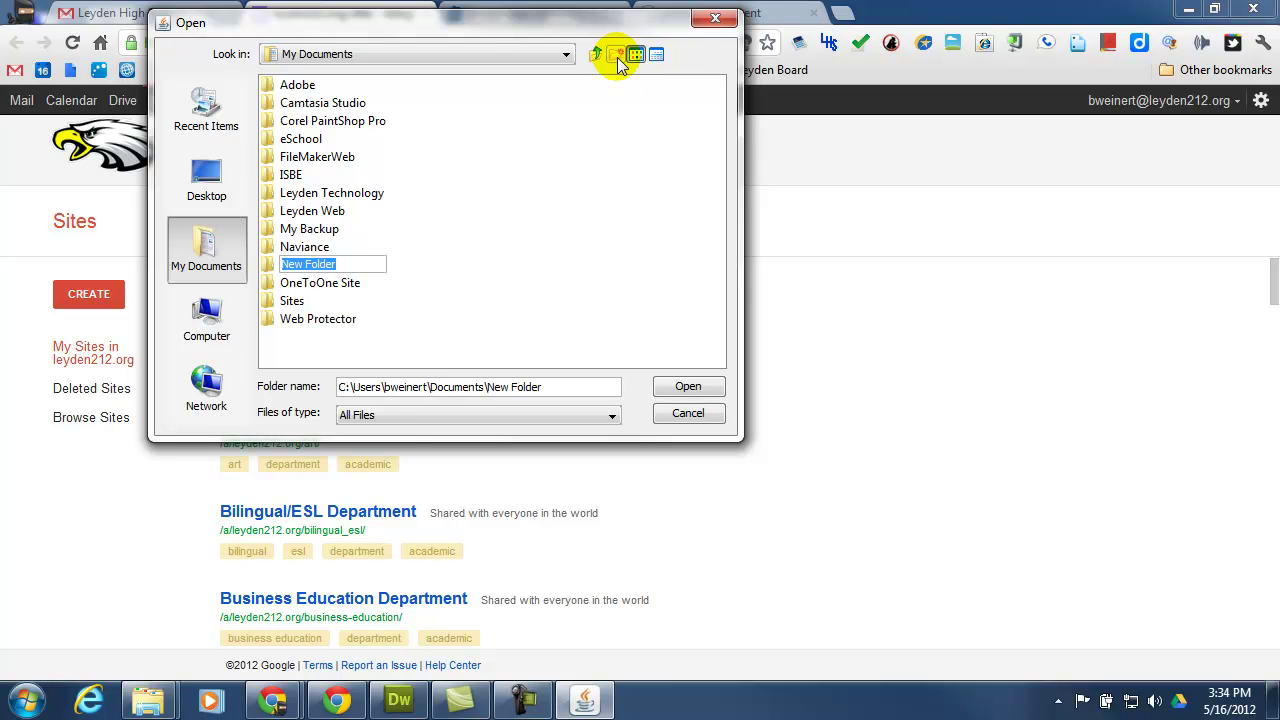
{"action": "type", "text": "1-To-1"}
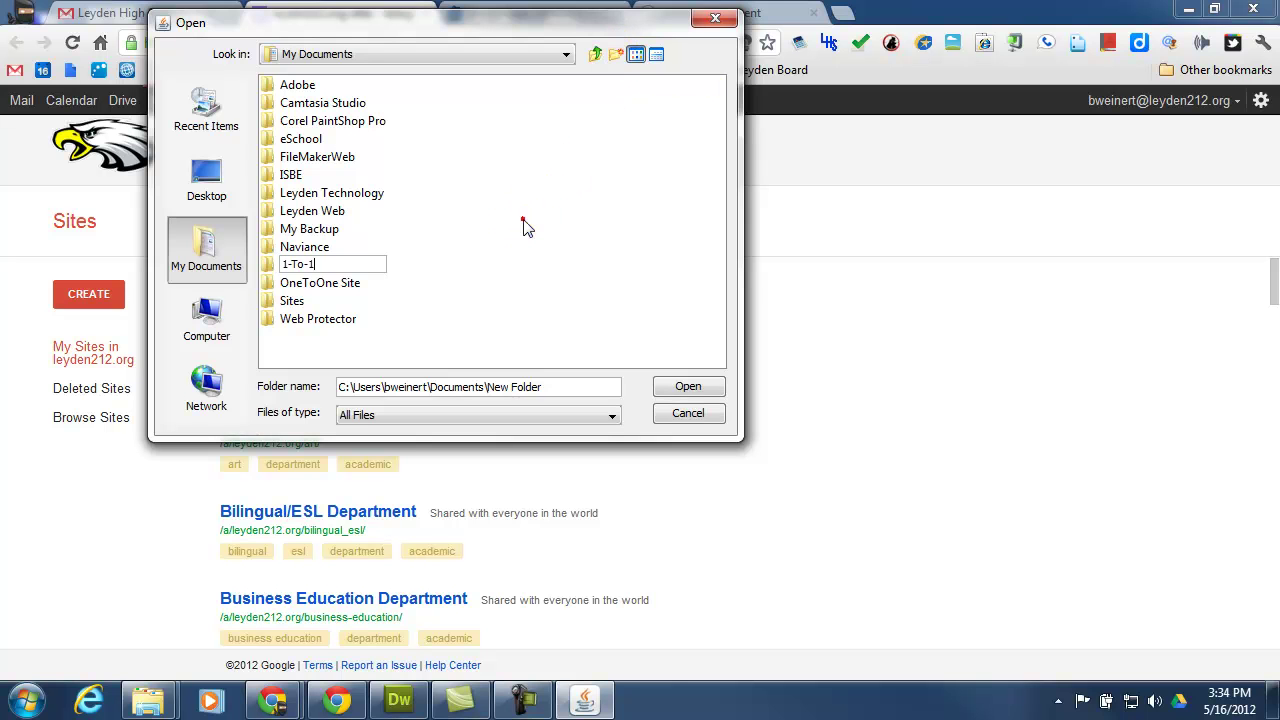
{"action": "key", "text": "Return"}
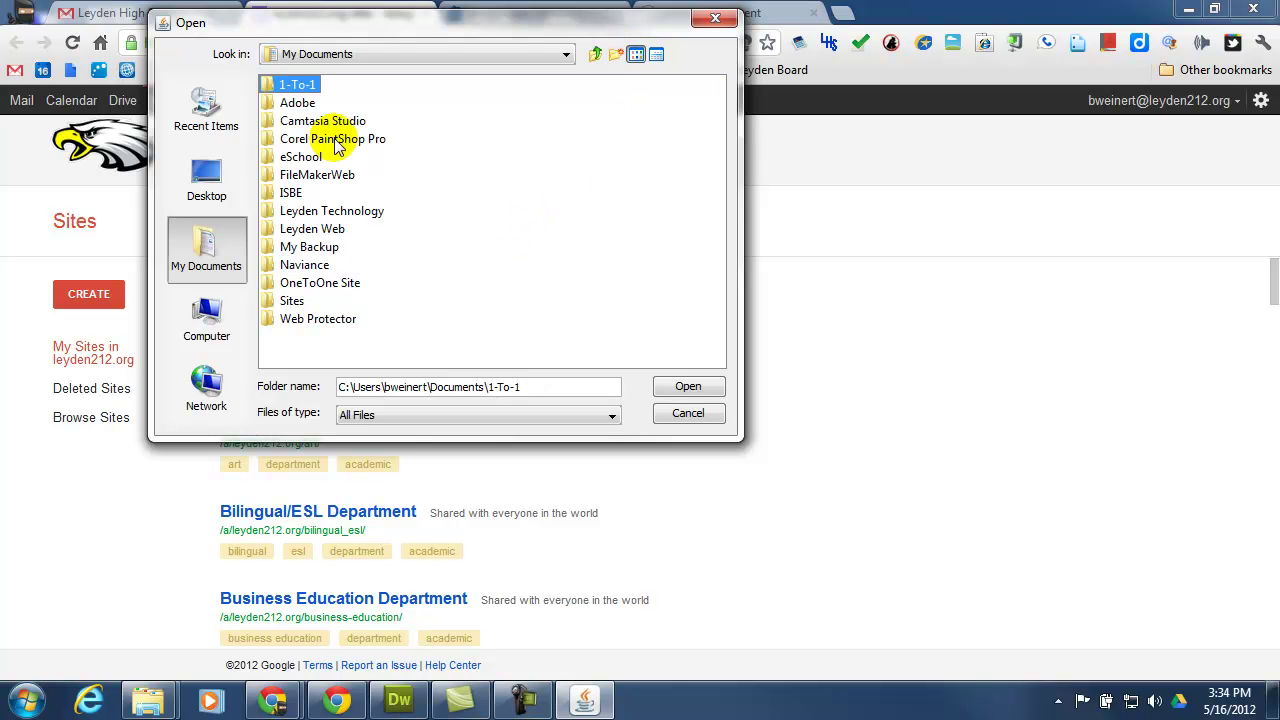
{"action": "left_click", "coordinate": [294, 86]}
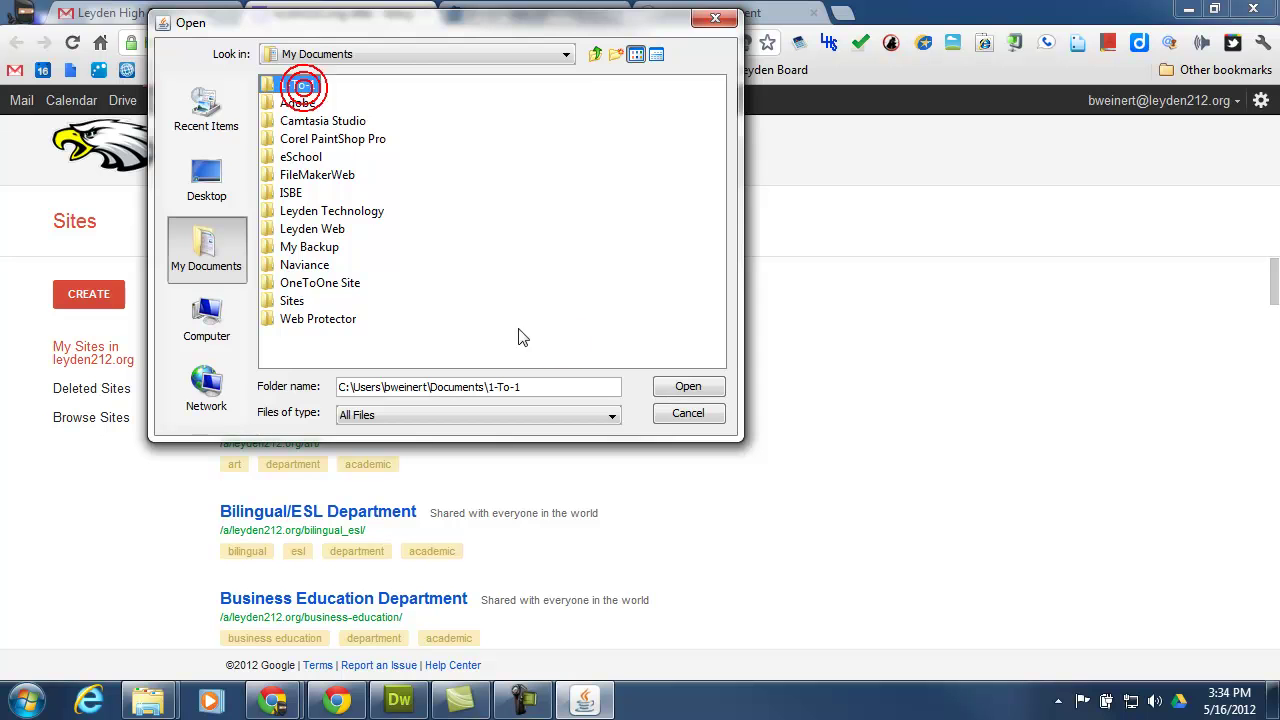
{"action": "left_click", "coordinate": [682, 388]}
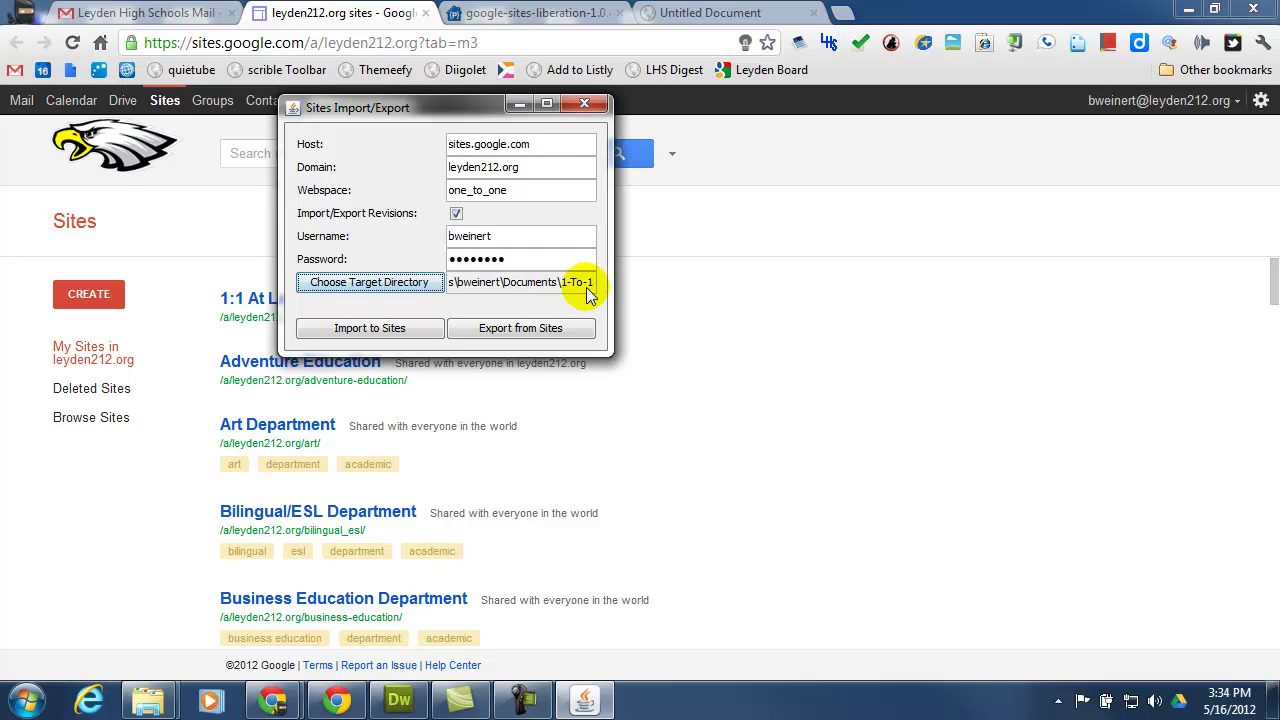
Export the one_to_one site to 1-To-1, dismiss the finished progress window, and open Windows Explorer.
{"action": "left_click", "coordinate": [505, 332]}
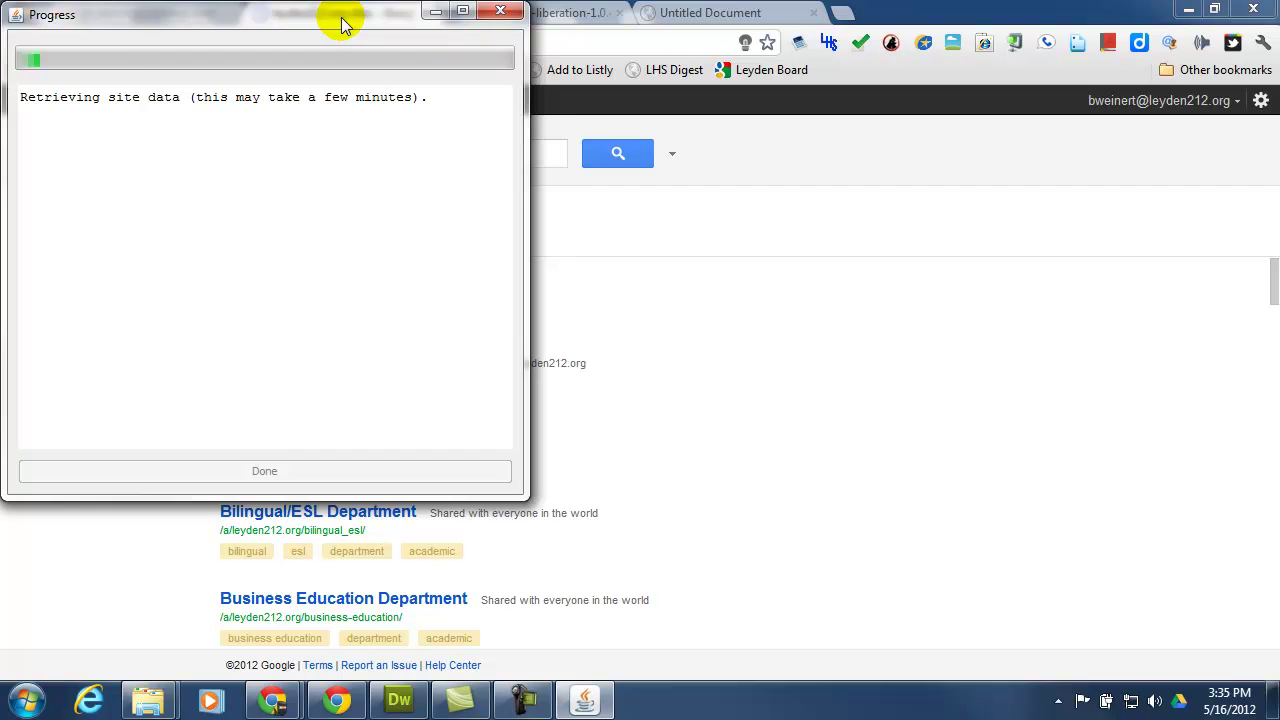
{"action": "left_click_drag", "start_coordinate": [340, 25], "coordinate": [543, 55]}
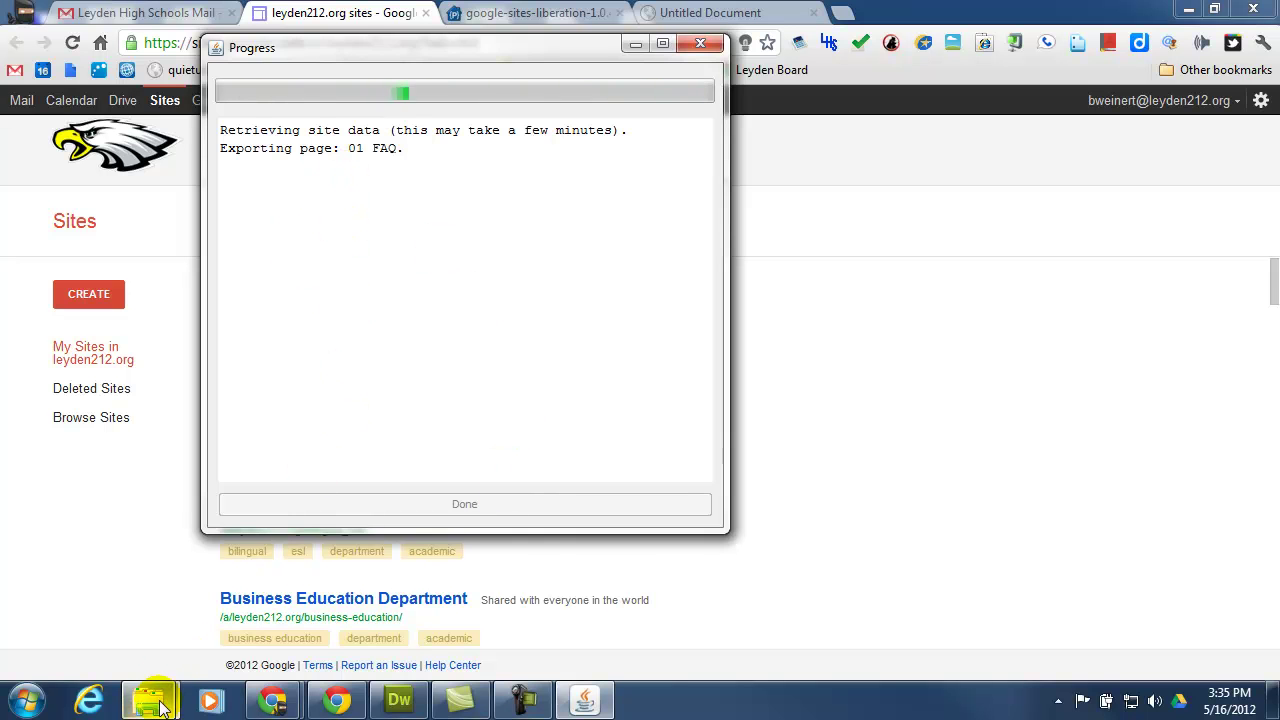
{"action": "mouse_move", "coordinate": [160, 707]}
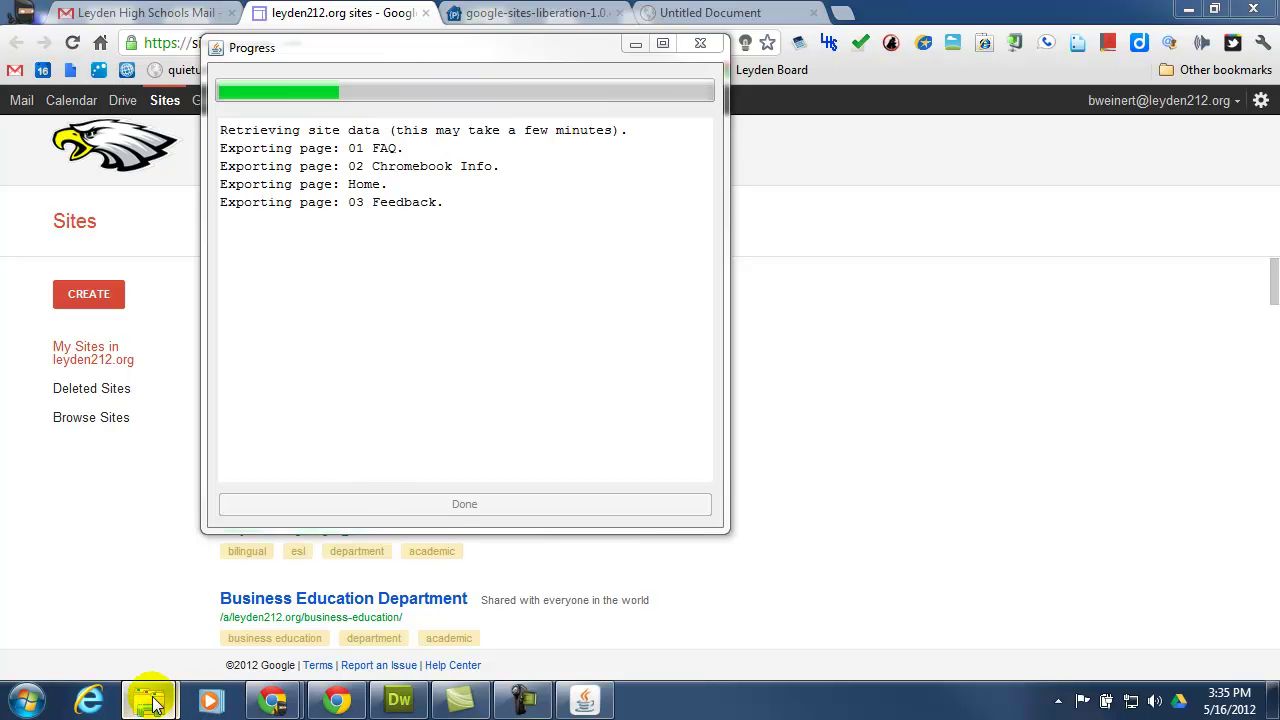
{"action": "left_click", "coordinate": [320, 593]}
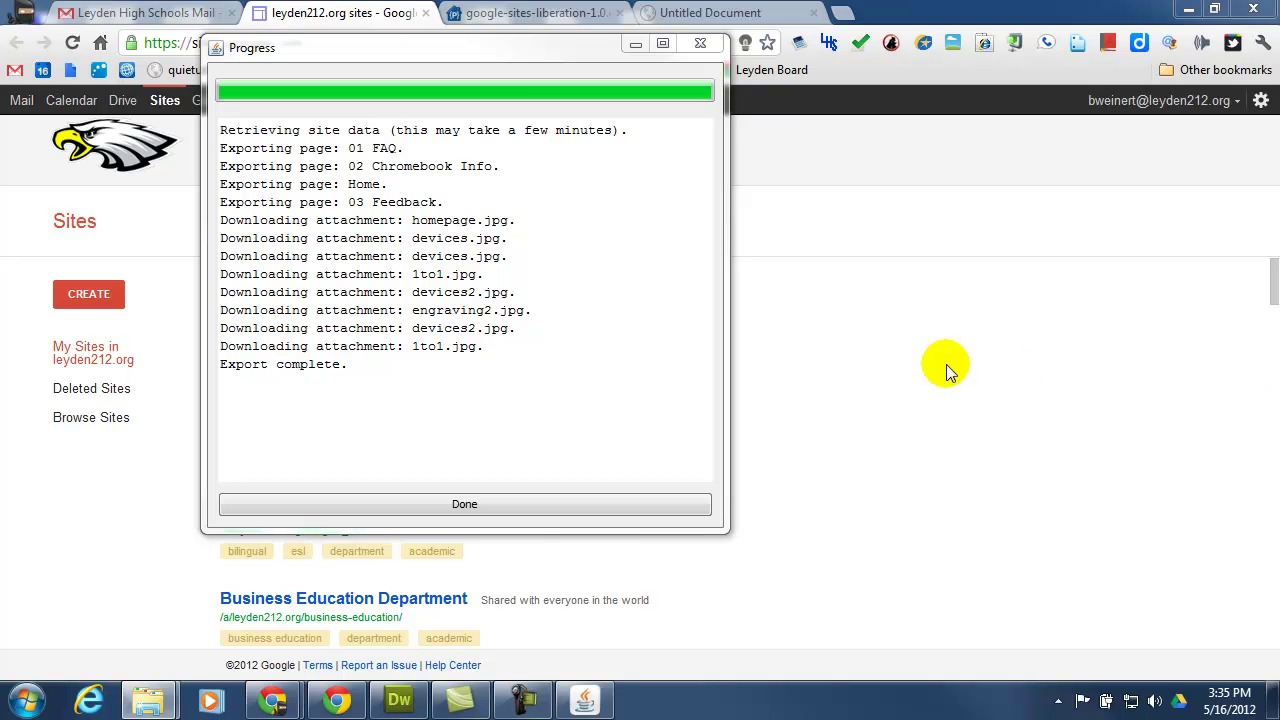
{"action": "left_click", "coordinate": [466, 504]}
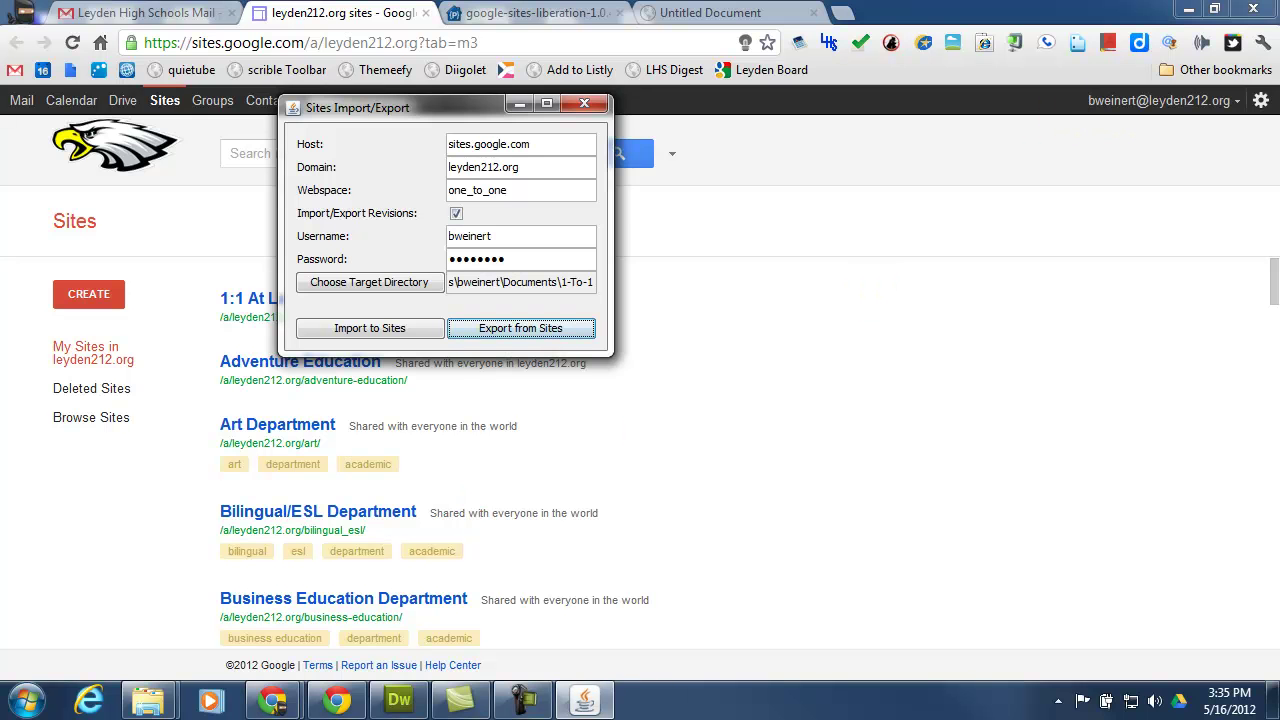
{"action": "left_click", "coordinate": [148, 700]}
{"action": "left_click_drag", "start_coordinate": [704, 37], "coordinate": [522, 47]}
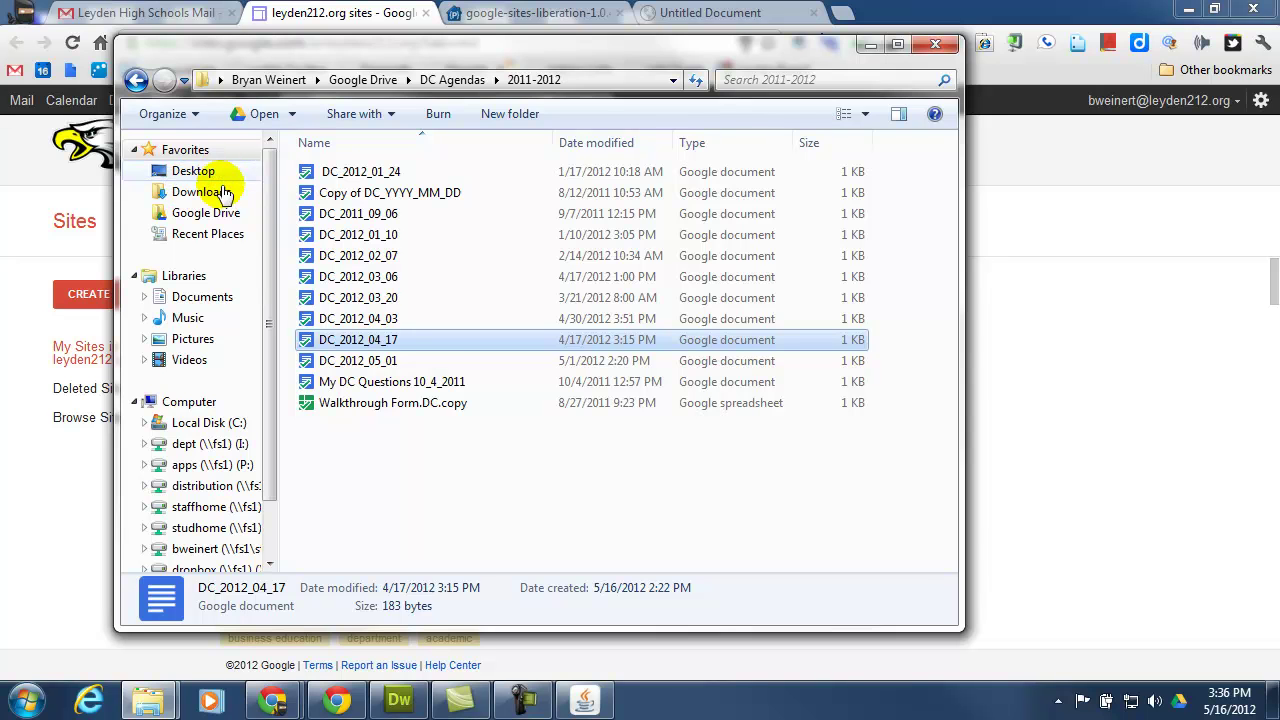
Navigate from Documents into the exported 1-To-1\home folder.
{"action": "left_click", "coordinate": [206, 296]}
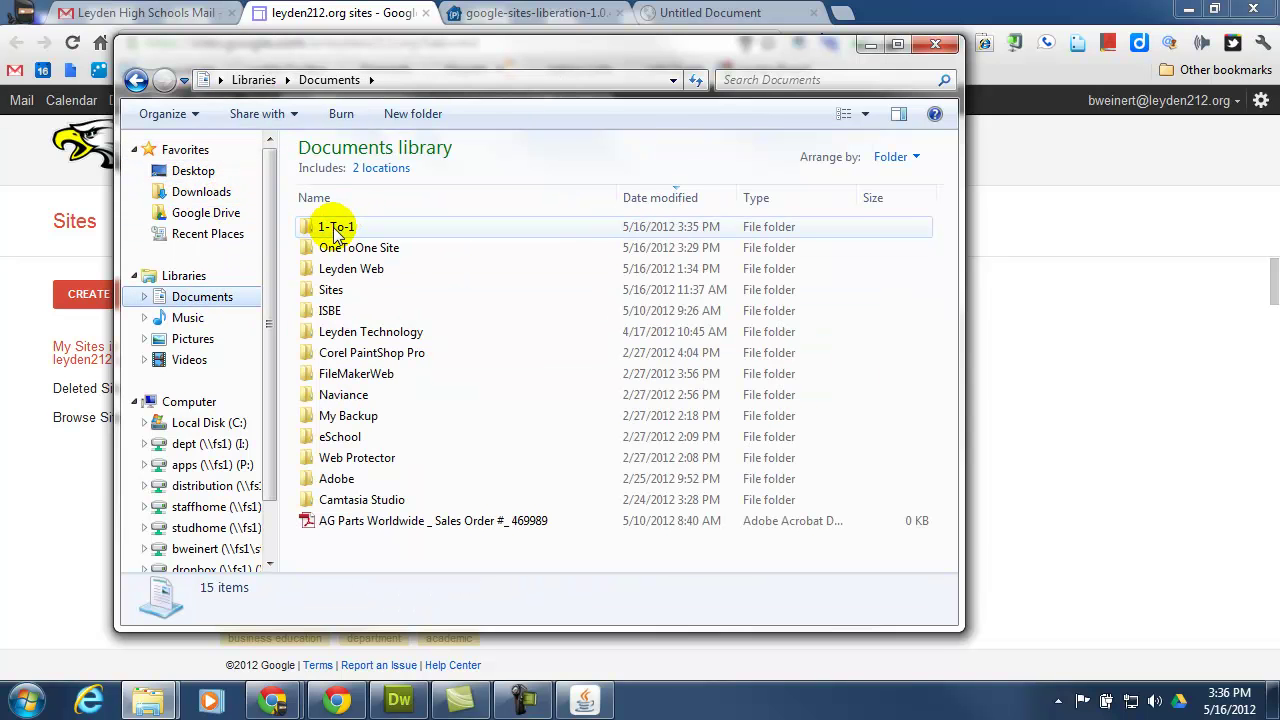
{"action": "double_click", "coordinate": [335, 229]}
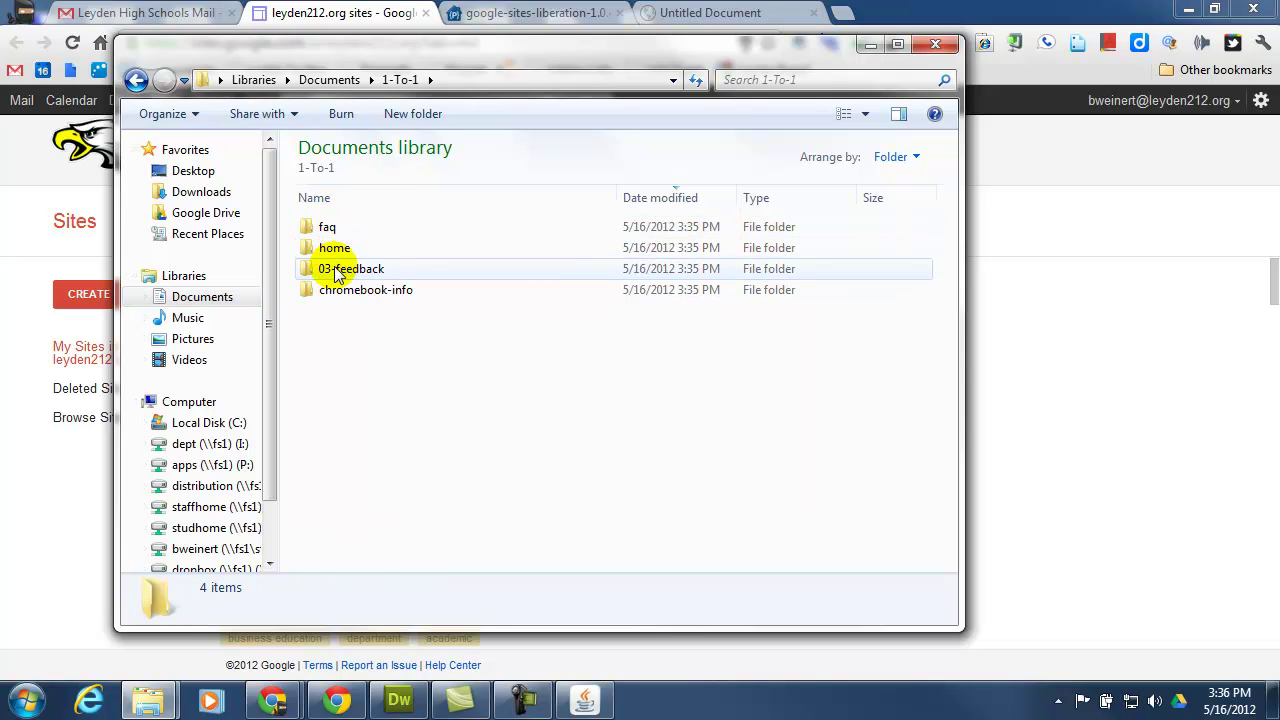
{"action": "double_click", "coordinate": [334, 248]}
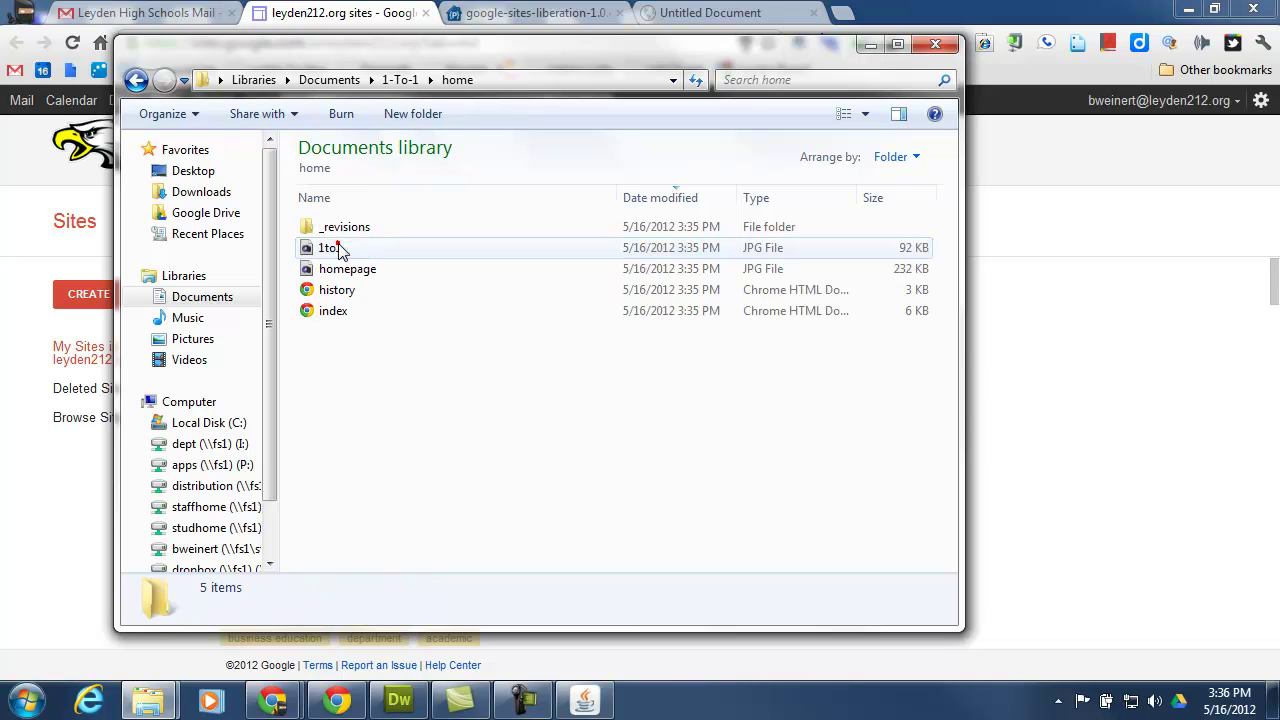
View the exported index.html and history.html pages in Chrome, closing each afterward.
{"action": "double_click", "coordinate": [334, 311]}
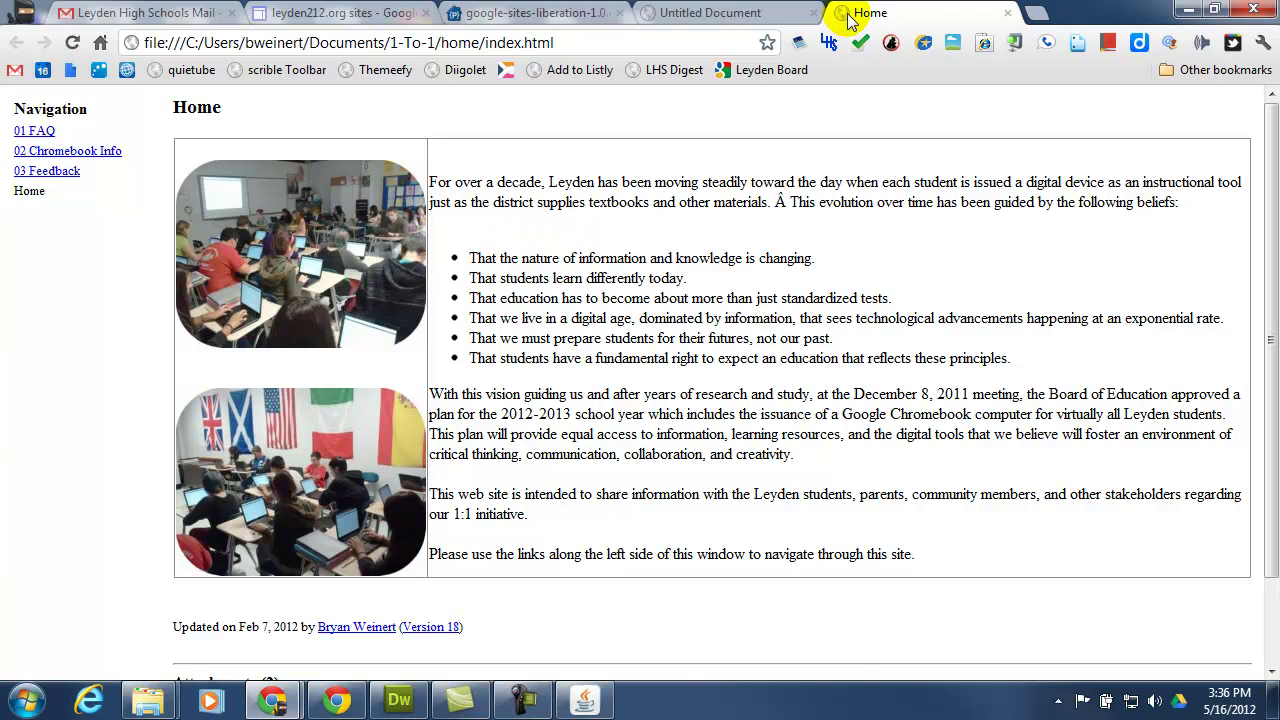
{"action": "left_click", "coordinate": [1008, 14]}
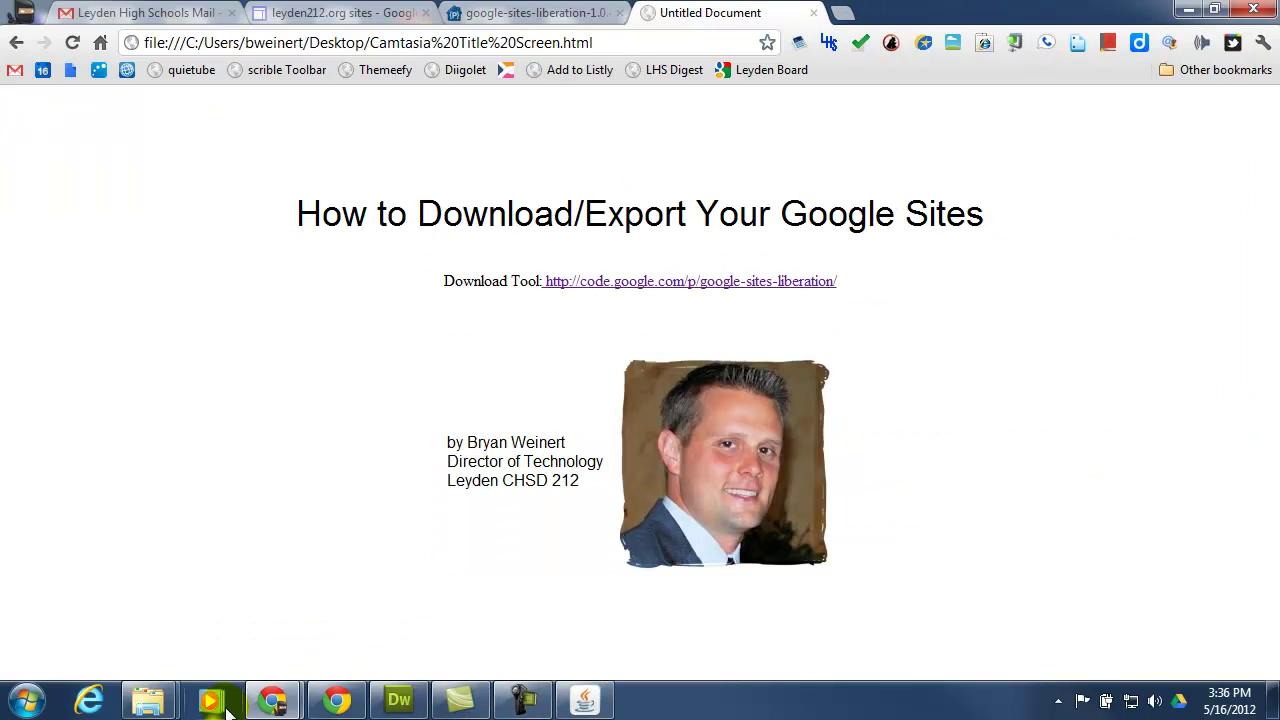
{"action": "mouse_move", "coordinate": [148, 700]}
{"action": "left_click", "coordinate": [300, 610]}
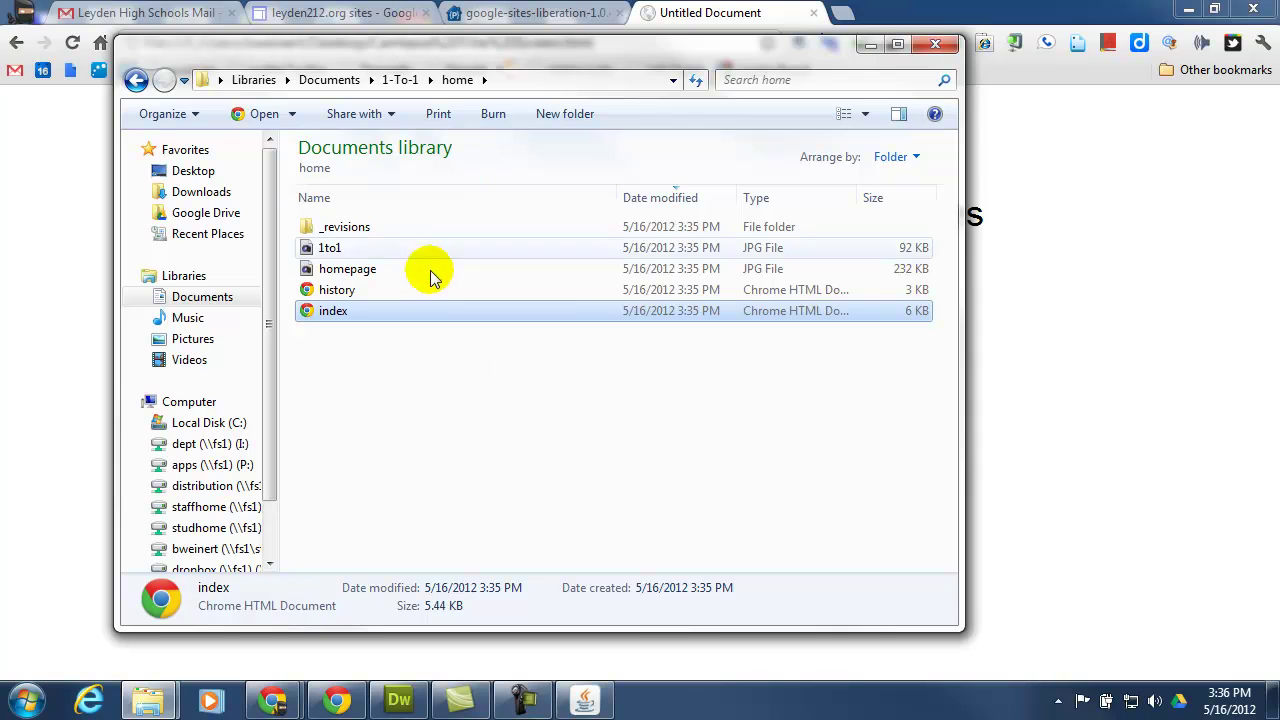
{"action": "double_click", "coordinate": [360, 290]}
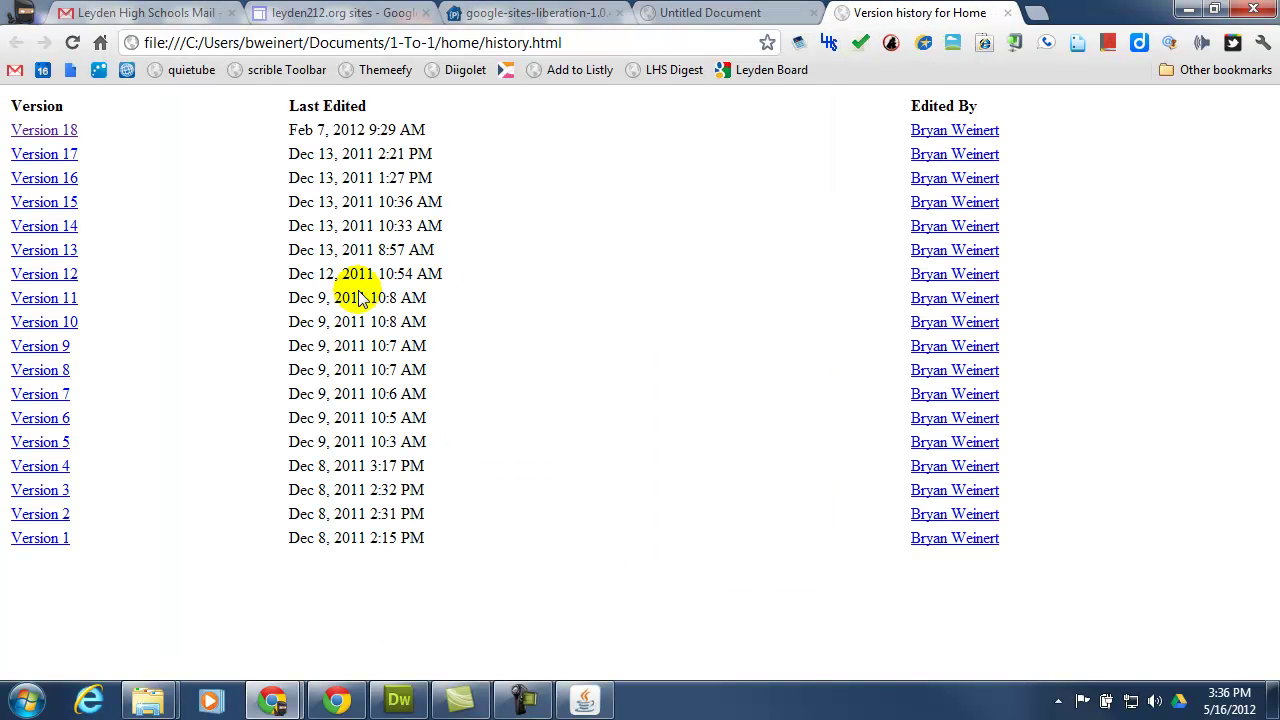
{"action": "left_click", "coordinate": [1007, 13]}
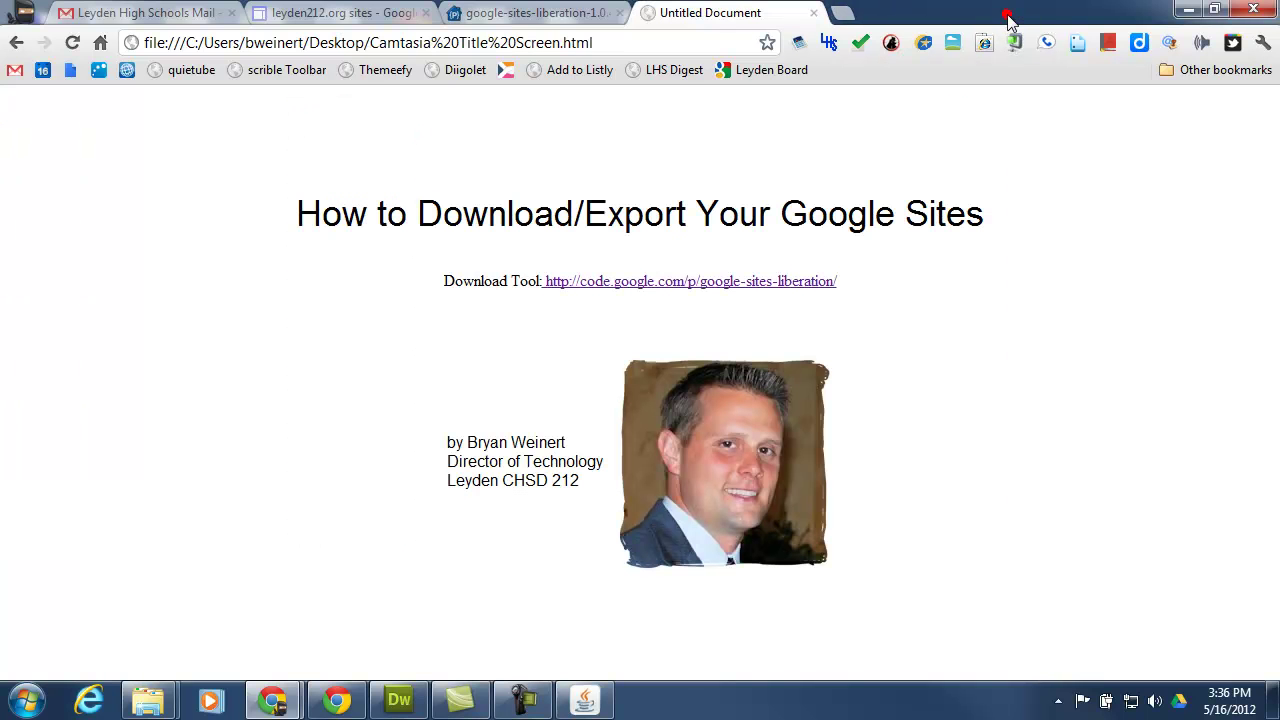
Browse the exported faq folder, then go up to Documents and sort it by Name.
{"action": "mouse_move", "coordinate": [150, 698]}
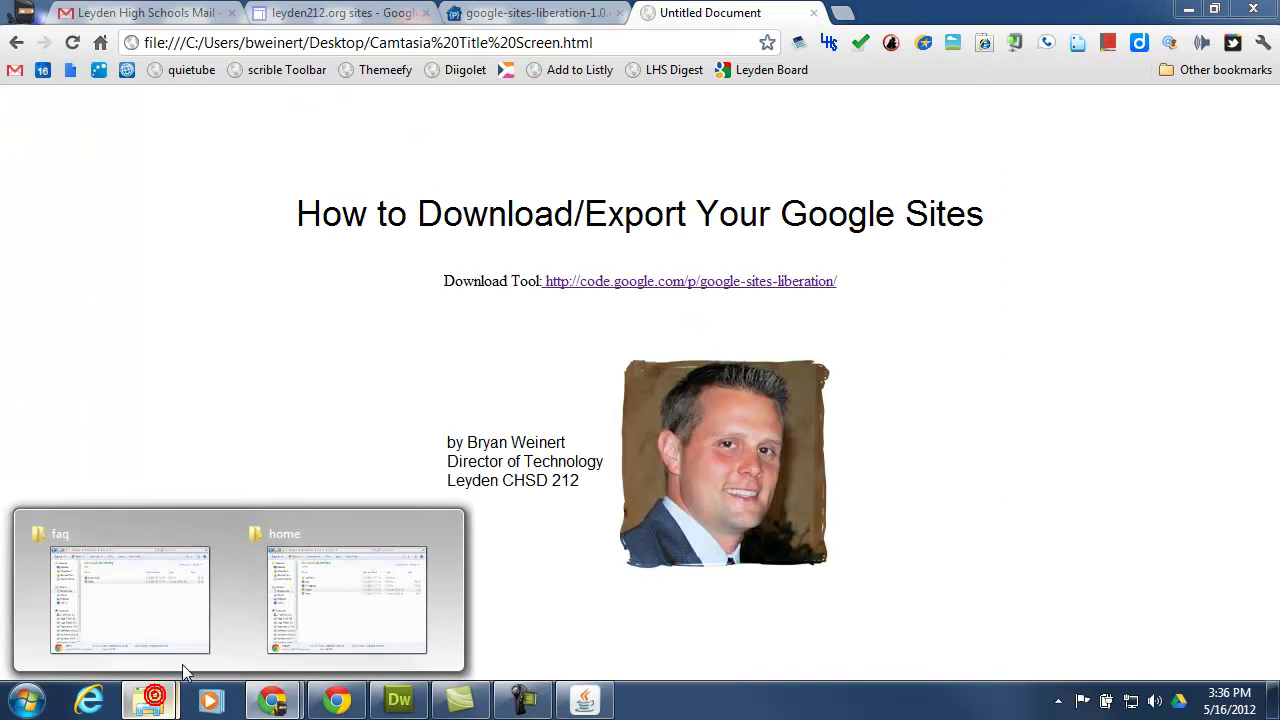
{"action": "left_click", "coordinate": [330, 615]}
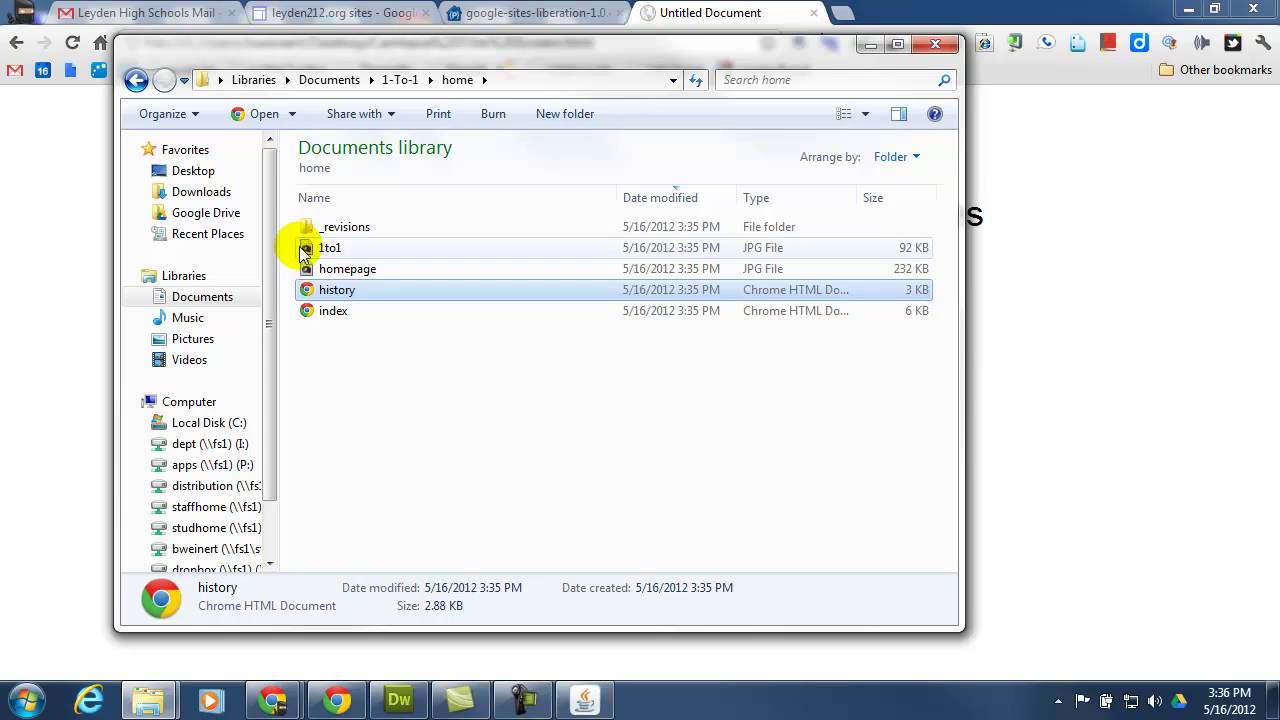
{"action": "left_click", "coordinate": [136, 80]}
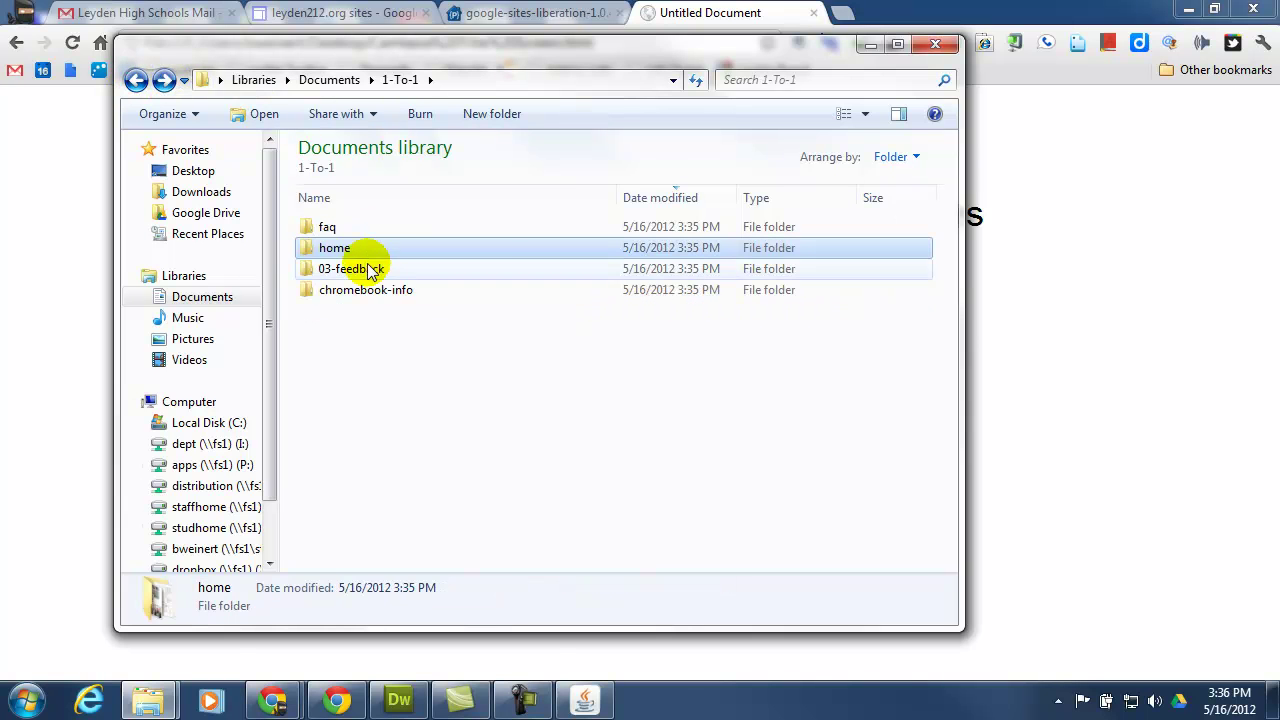
{"action": "double_click", "coordinate": [338, 229]}
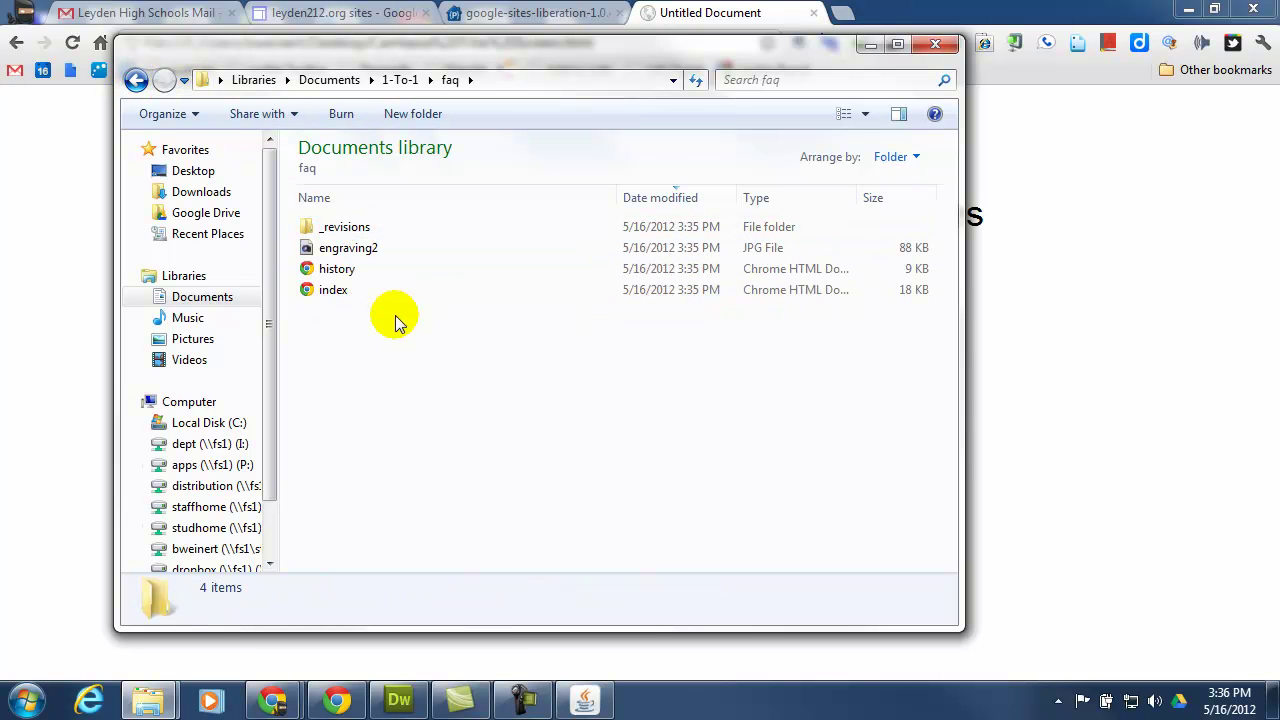
{"action": "left_click", "coordinate": [136, 80]}
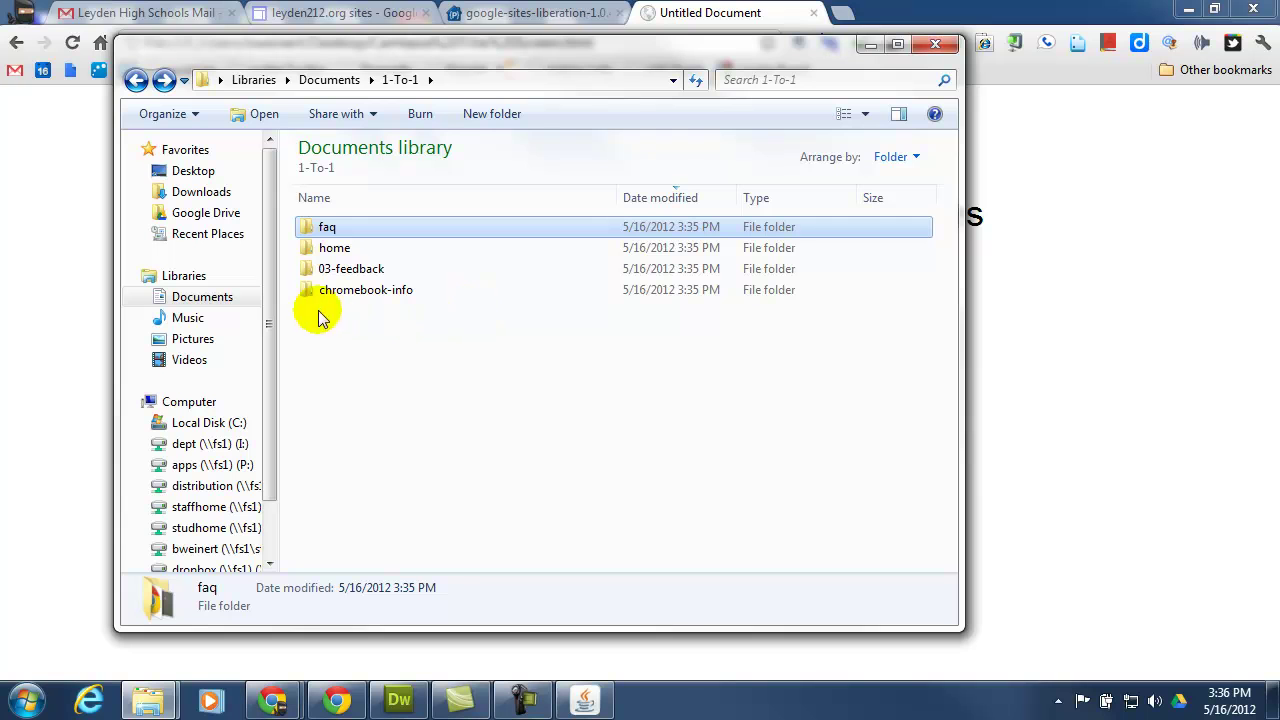
{"action": "left_click", "coordinate": [350, 82]}
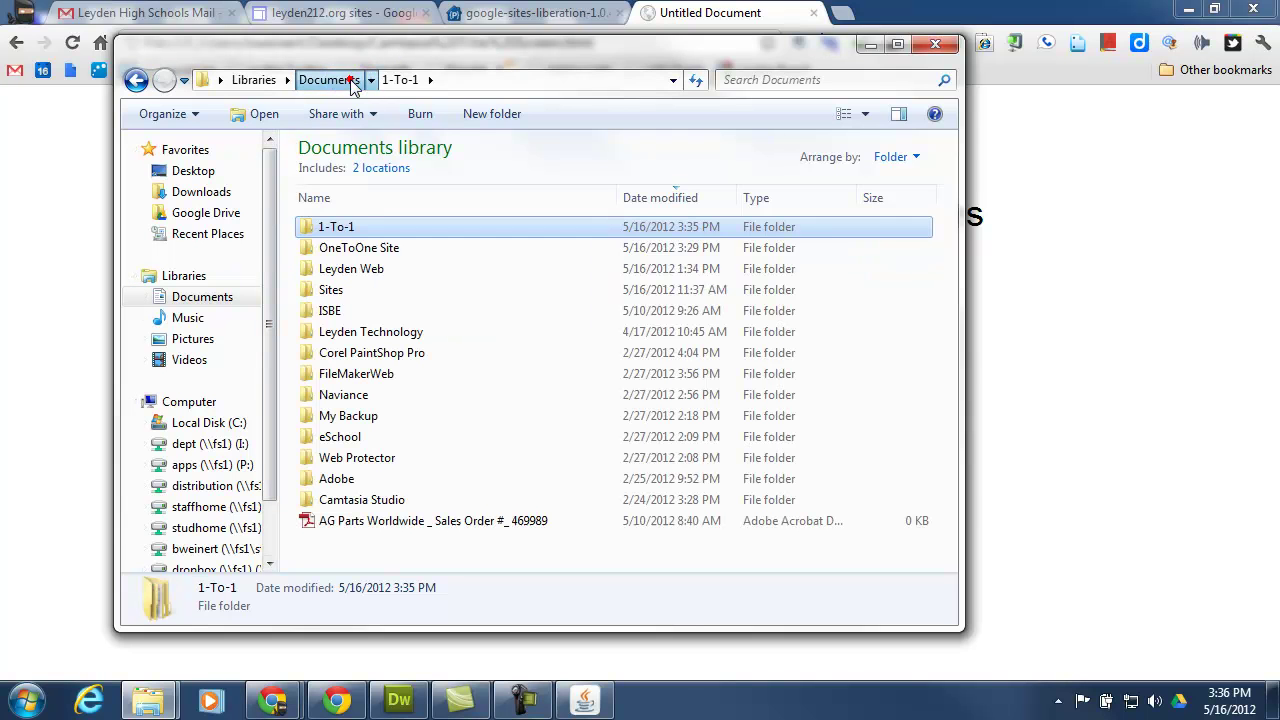
{"action": "left_click", "coordinate": [337, 227]}
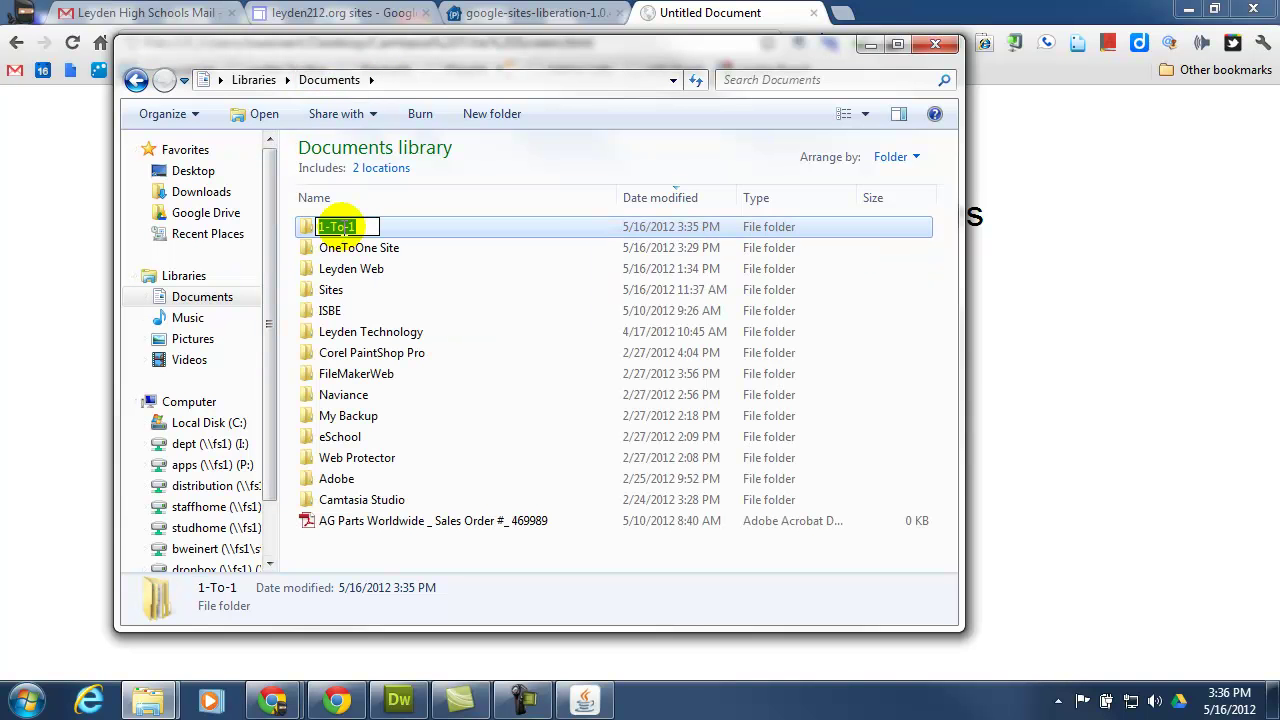
{"action": "left_click", "coordinate": [375, 203]}
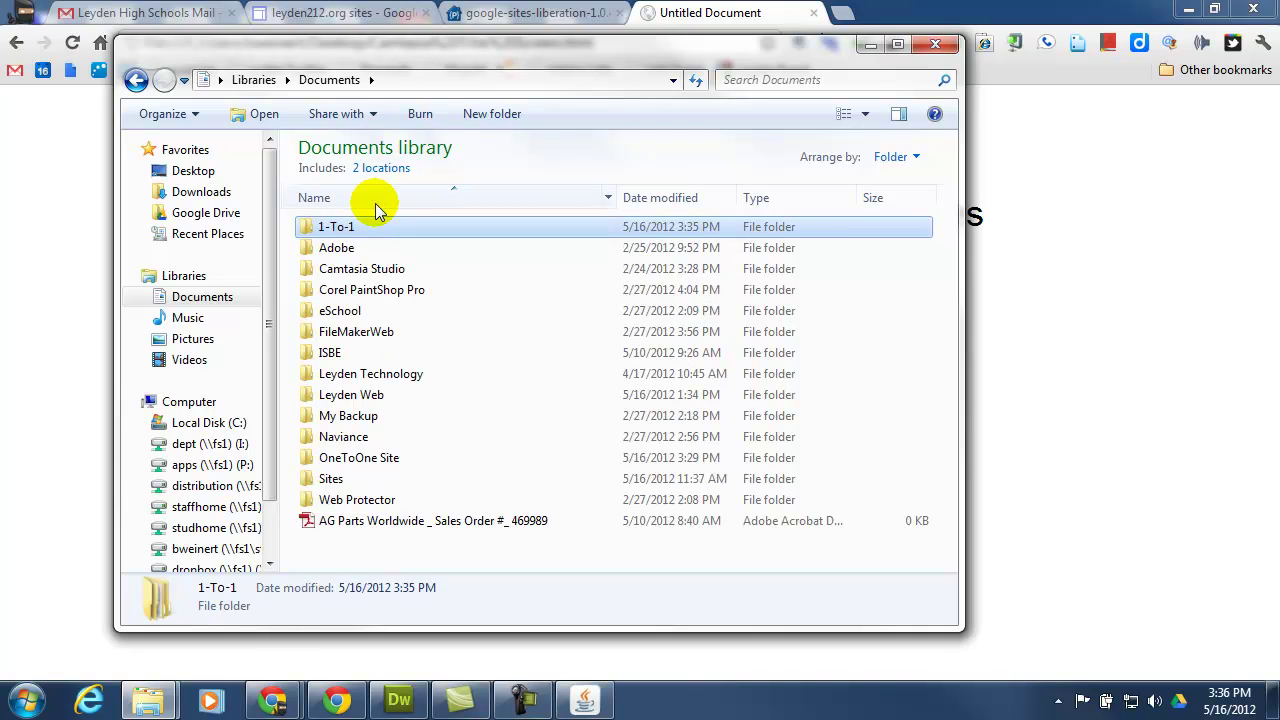